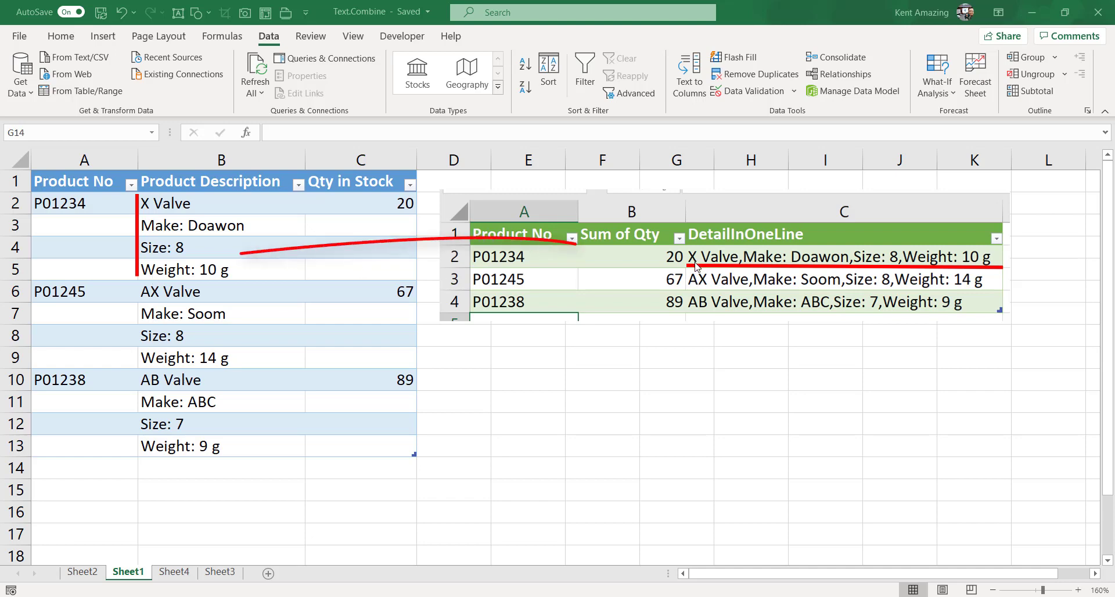
- Load the product stock table into Power Query and fill the Product No column down
{"action": "left_click", "coordinate": [214, 245]}
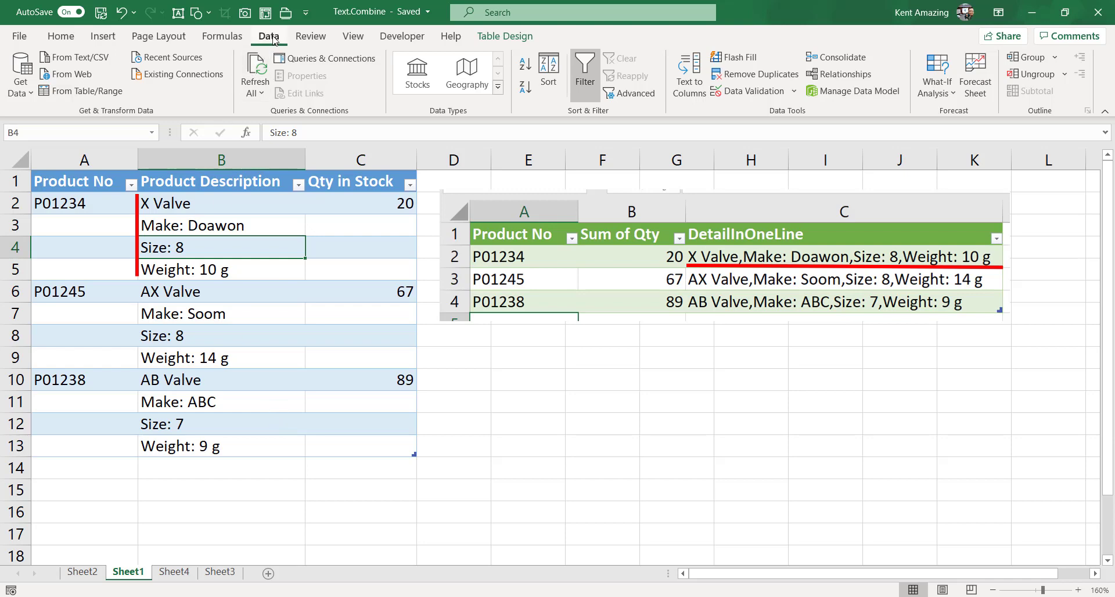
{"action": "left_click", "coordinate": [95, 93]}
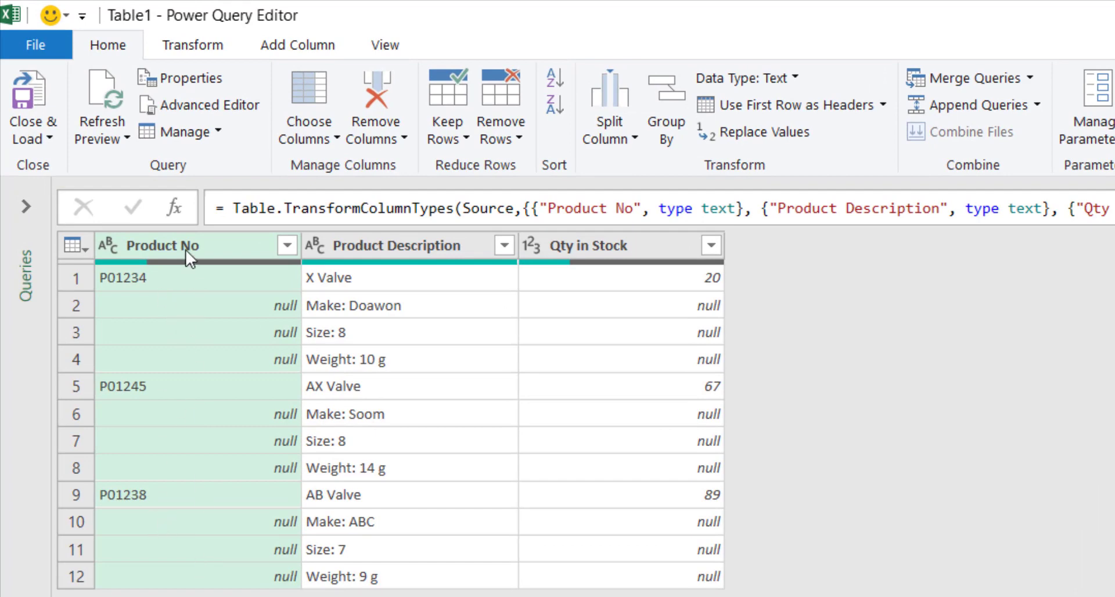
{"action": "right_click", "coordinate": [186, 250]}
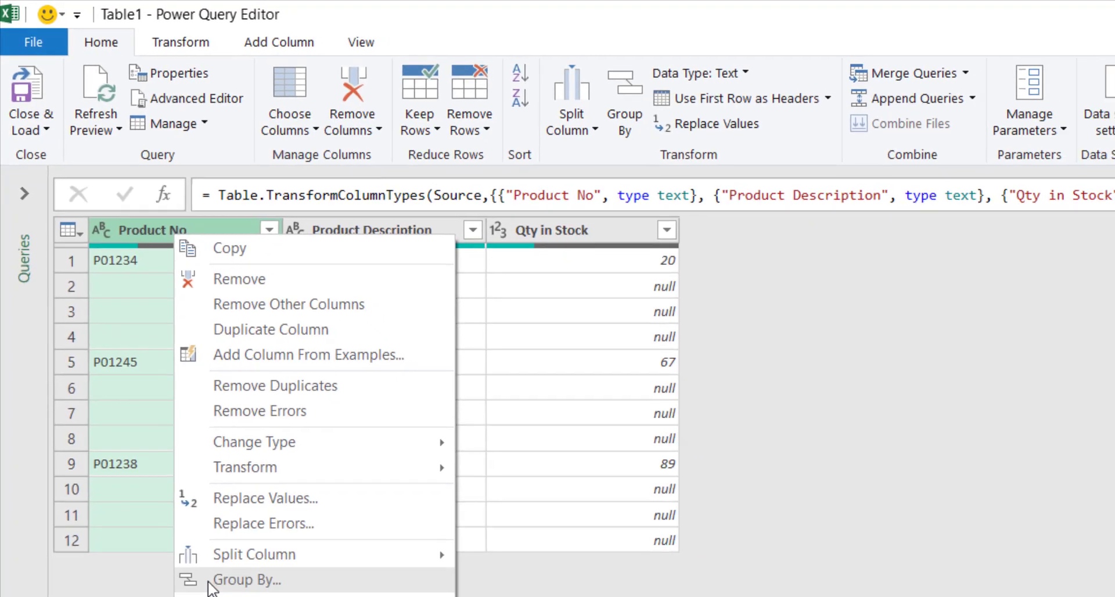
{"action": "mouse_move", "coordinate": [290, 518]}
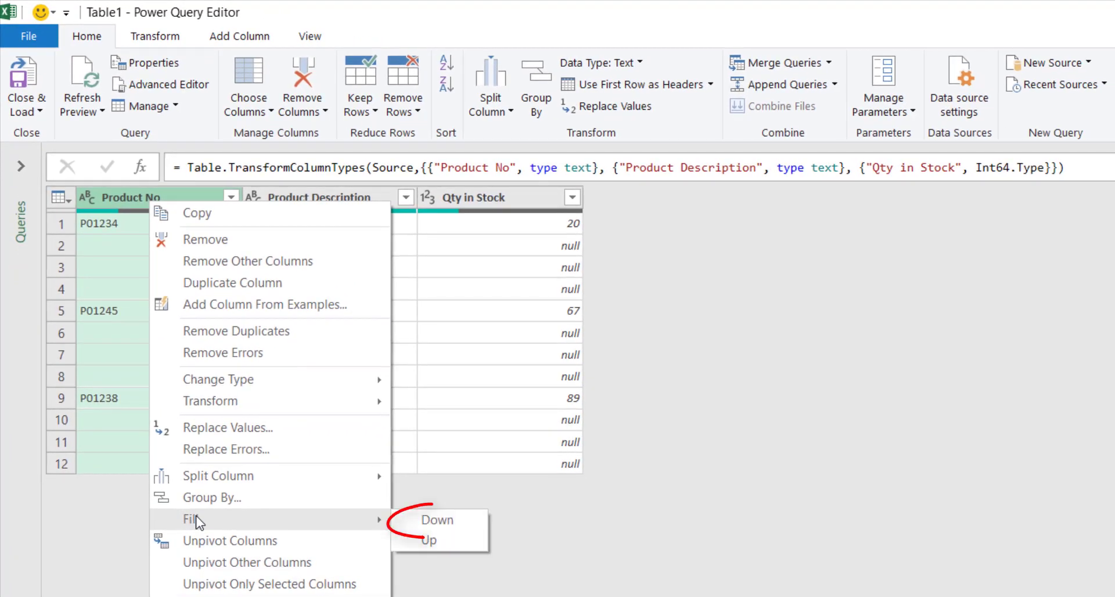
{"action": "left_click", "coordinate": [436, 523]}
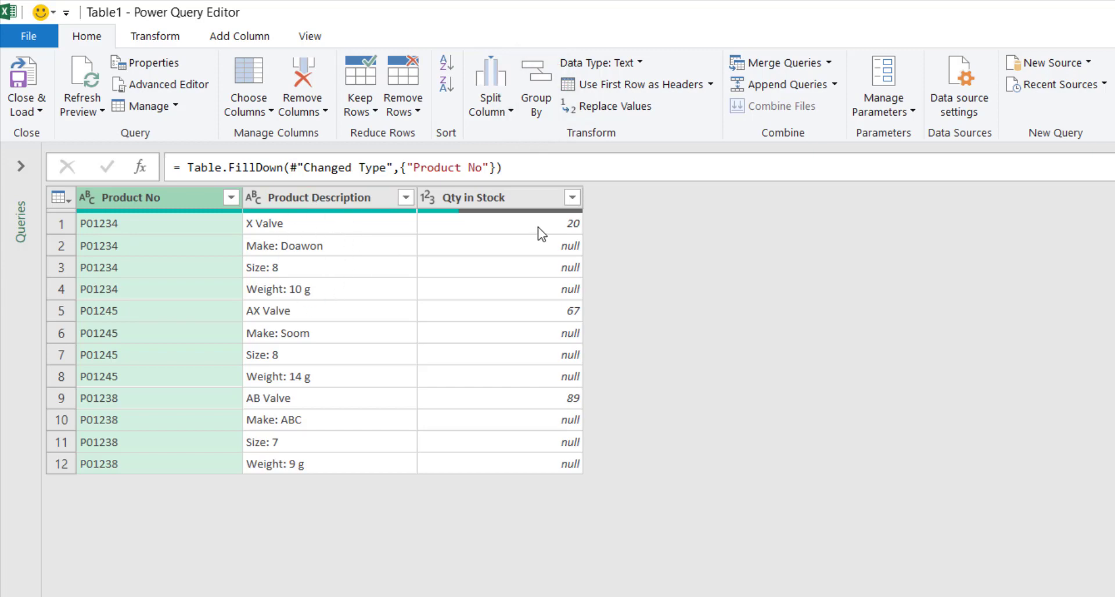
- Set up a Group By on Product No with a new column Qty that sums Qty in Stock
{"action": "left_click", "coordinate": [538, 74]}
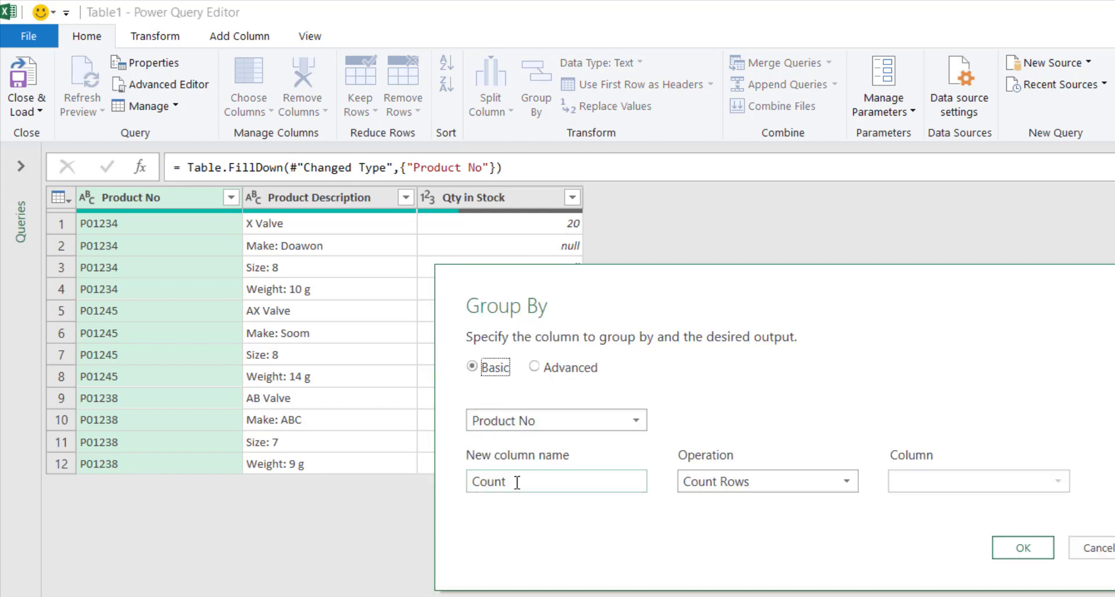
{"action": "left_click_drag", "start_coordinate": [515, 480], "coordinate": [428, 476]}
{"action": "type", "text": "Qty"}
{"action": "left_click", "coordinate": [754, 485]}
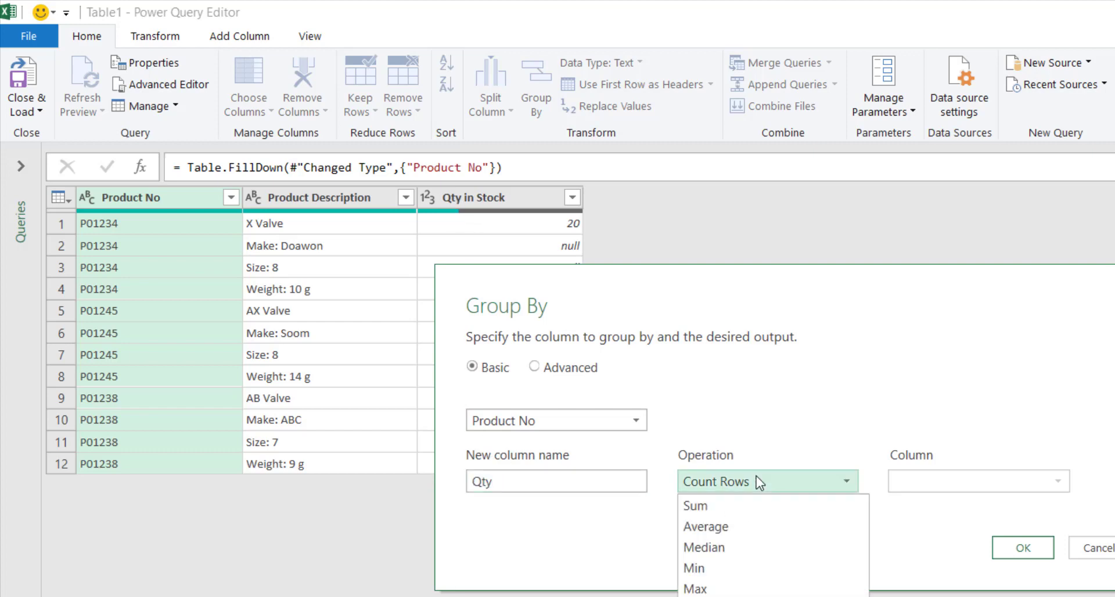
{"action": "left_click", "coordinate": [746, 506]}
{"action": "left_click", "coordinate": [923, 487]}
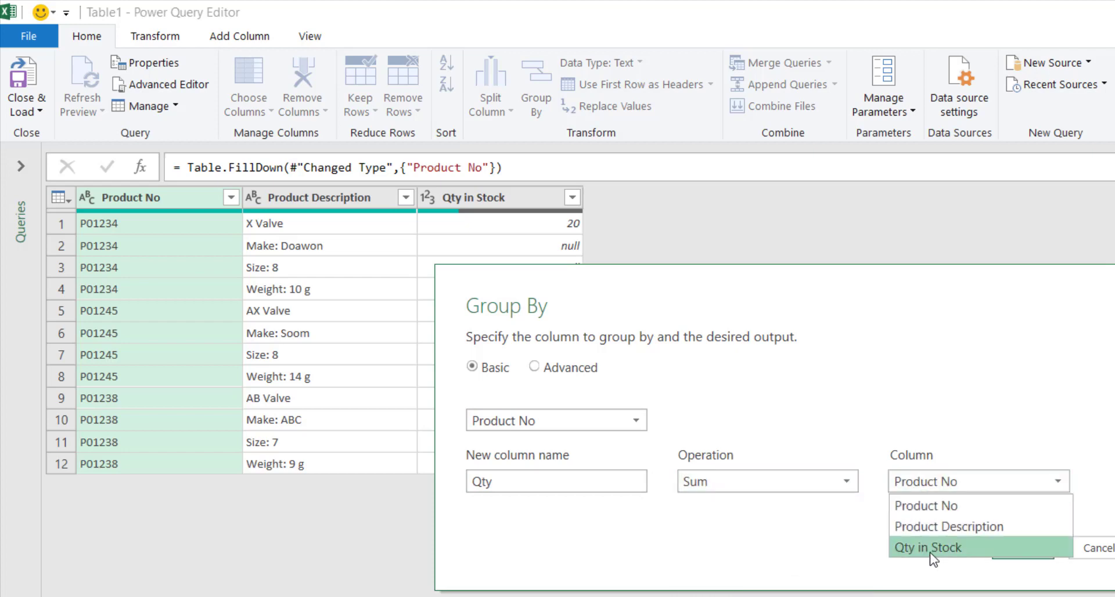
{"action": "left_click", "coordinate": [932, 553]}
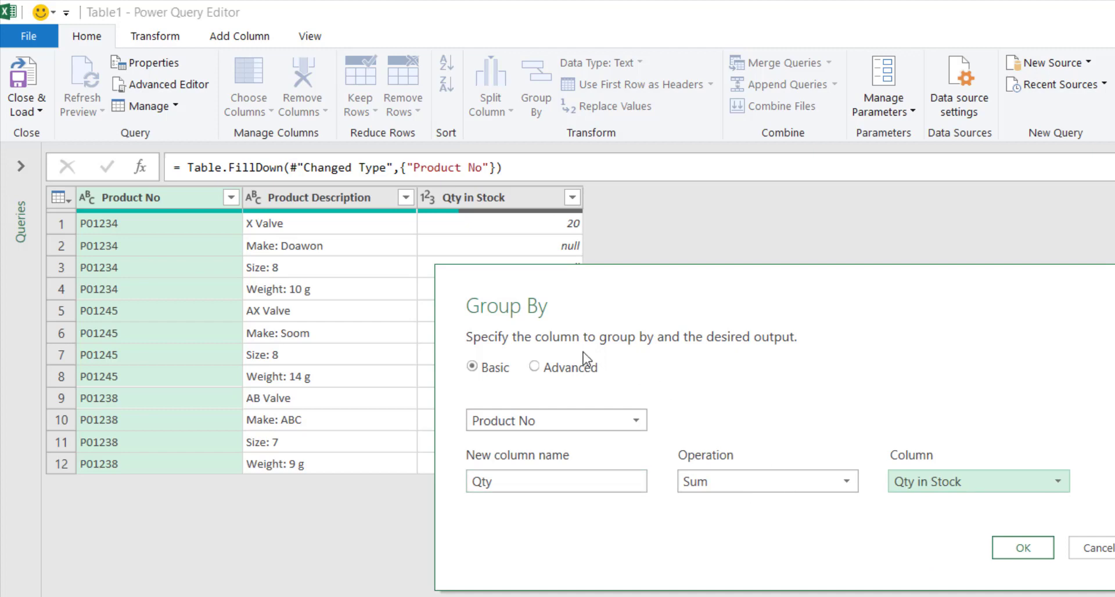
- Switch the grouping to Advanced, add an All Rows aggregation named One Line, and apply the grouping
{"action": "left_click", "coordinate": [534, 367]}
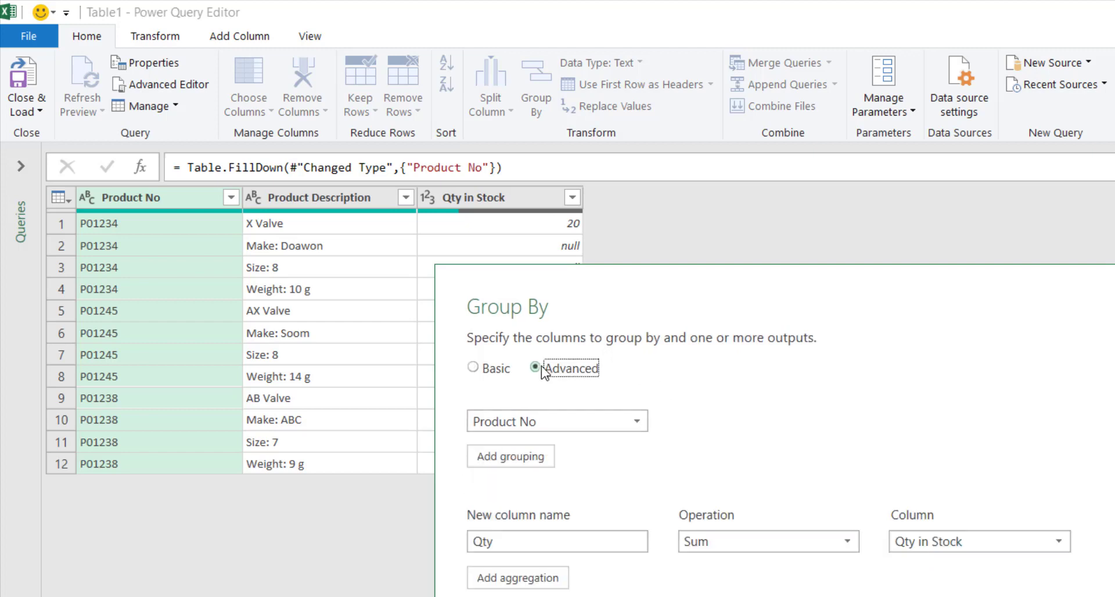
{"action": "left_click", "coordinate": [518, 578]}
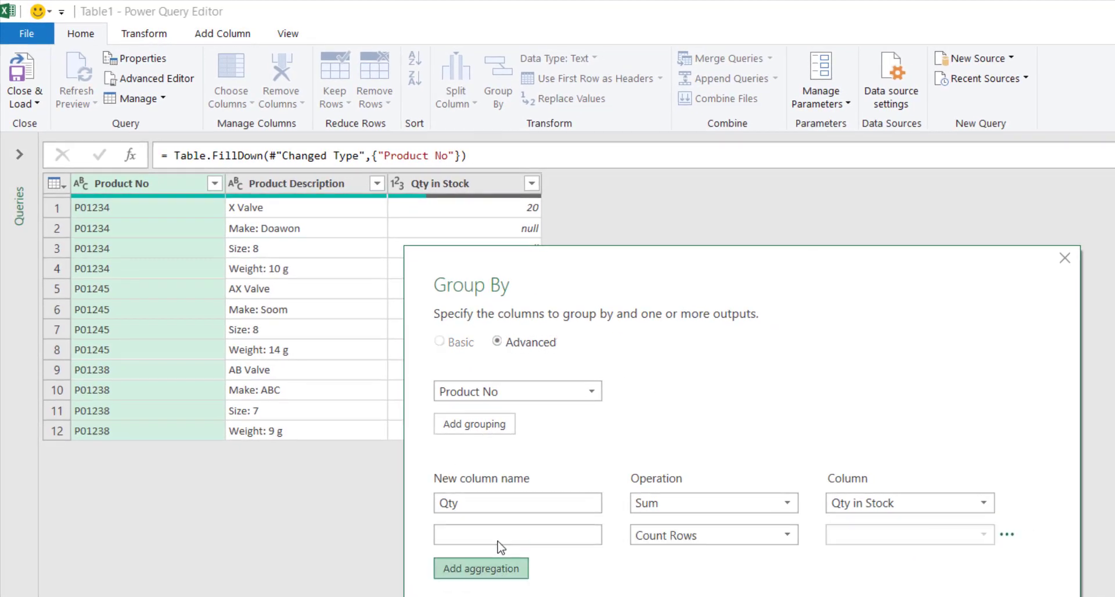
{"action": "left_click", "coordinate": [489, 533]}
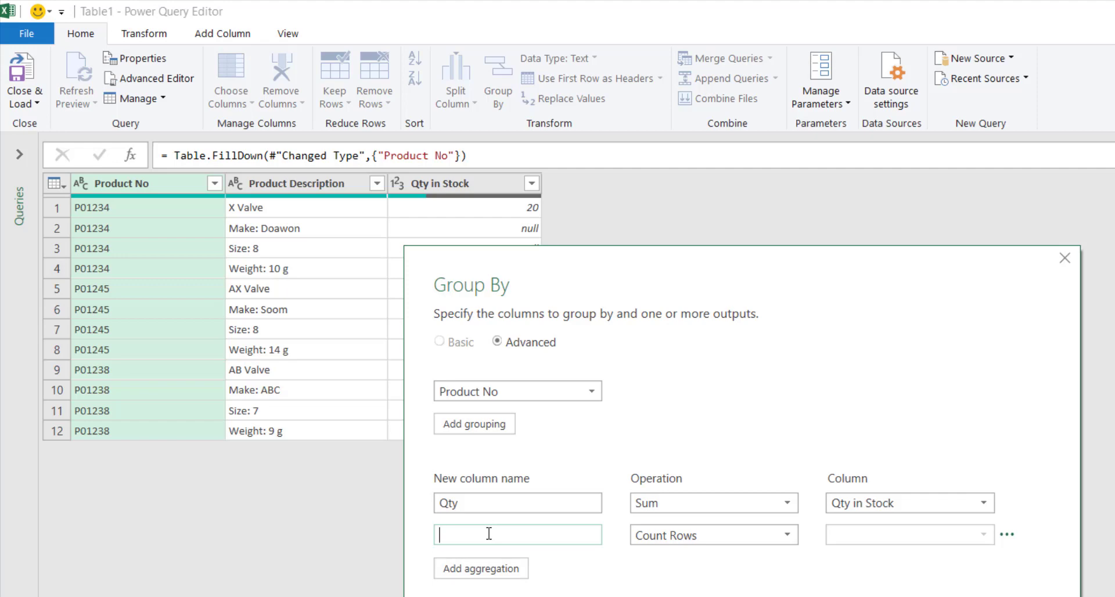
{"action": "type", "text": "One Line"}
{"action": "left_click", "coordinate": [675, 541]}
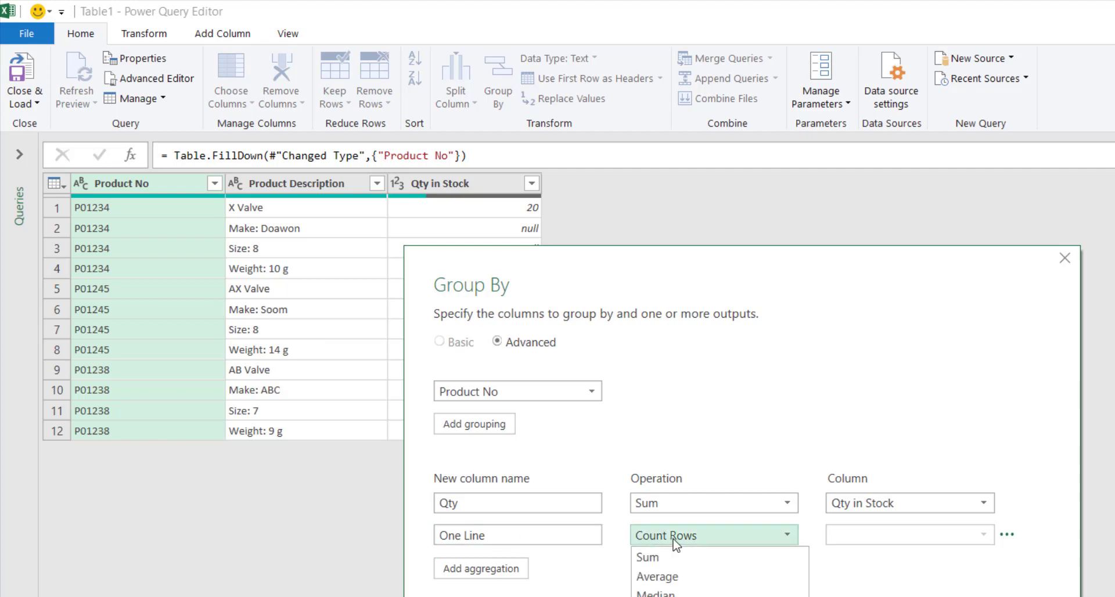
{"action": "left_click", "coordinate": [575, 584]}
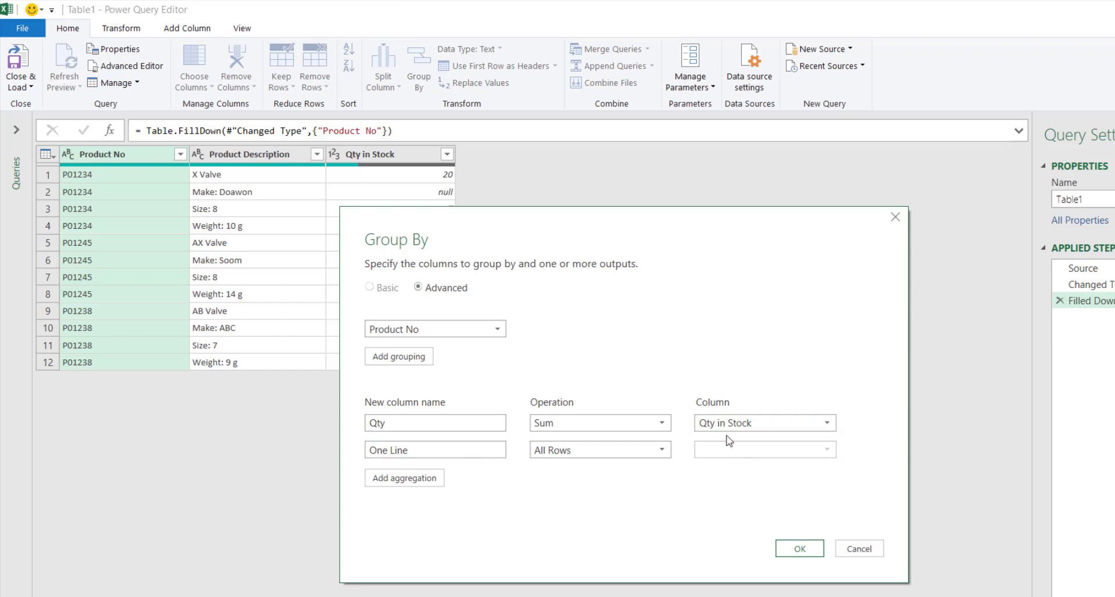
{"action": "left_click", "coordinate": [798, 553]}
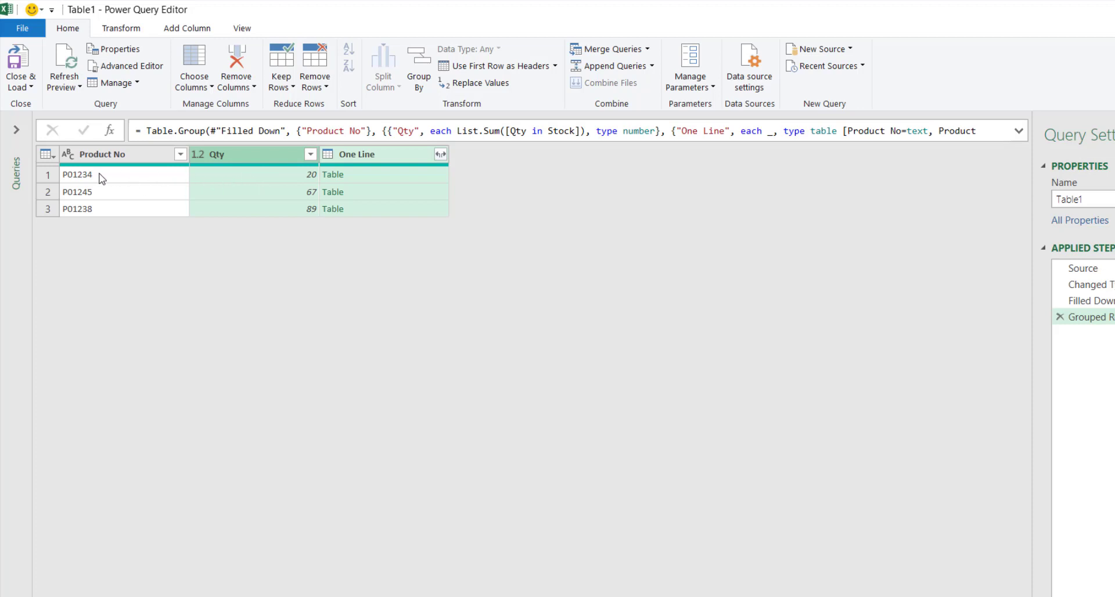
- Preview the nested One Line table of the first product in an enlarged preview area and expand the formula bar
{"action": "left_click", "coordinate": [381, 178]}
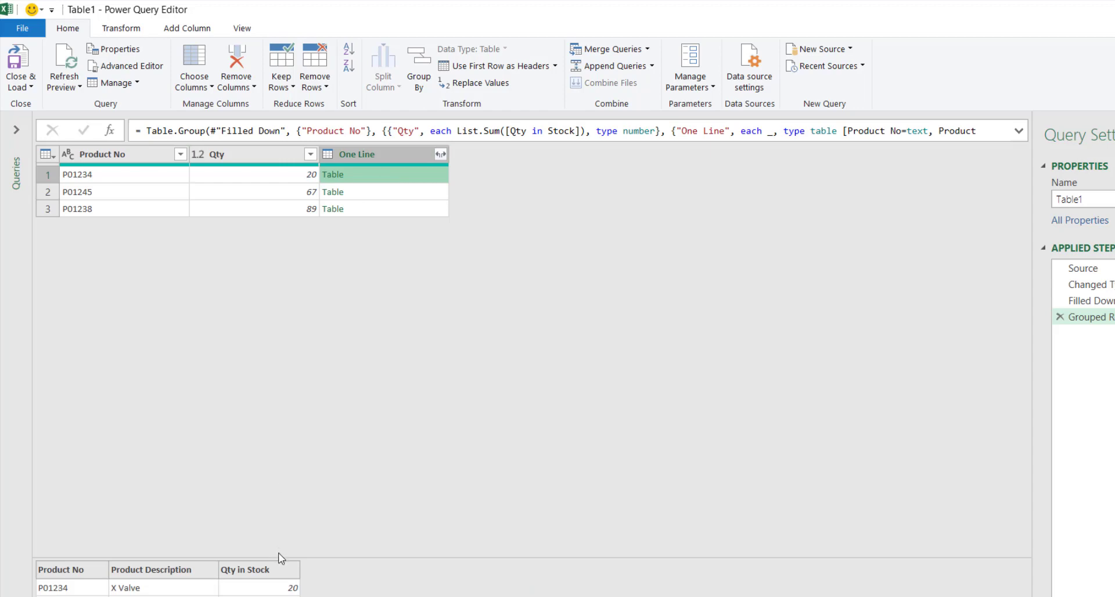
{"action": "left_click_drag", "start_coordinate": [279, 555], "coordinate": [299, 239]}
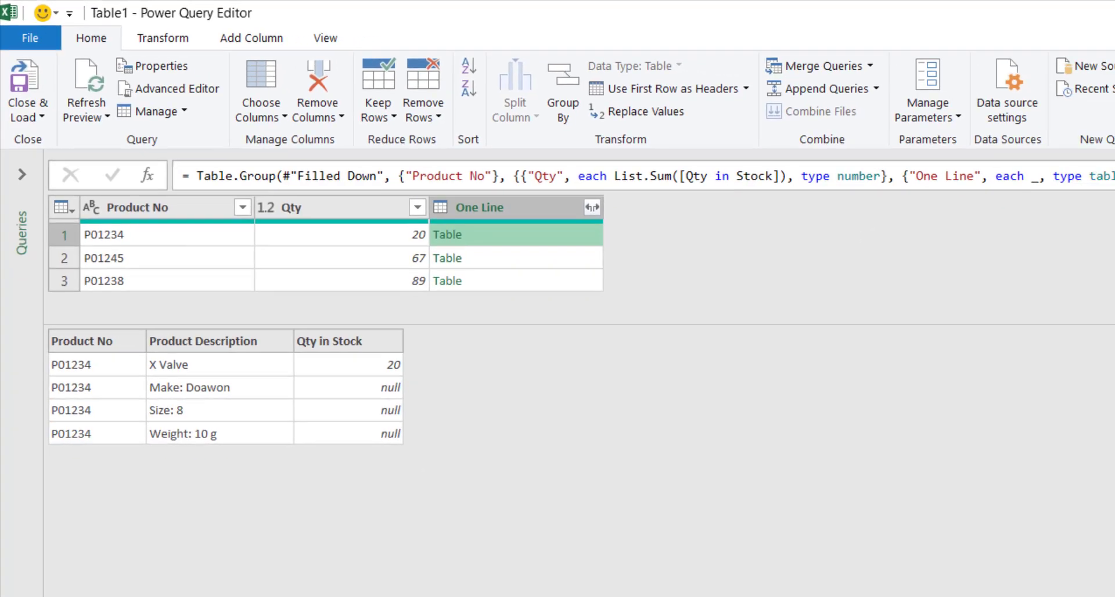
{"action": "left_click", "coordinate": [1097, 141]}
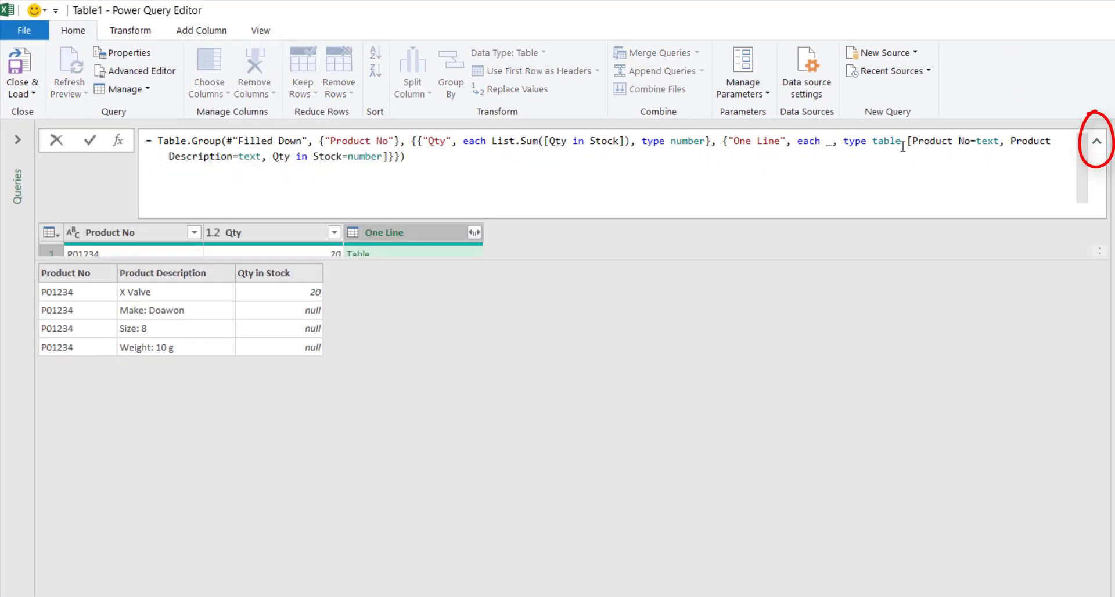
- Delete the underscore and the whole table type definition after "each" in the One Line aggregation of the Table.Group formula
{"action": "left_click", "coordinate": [800, 144]}
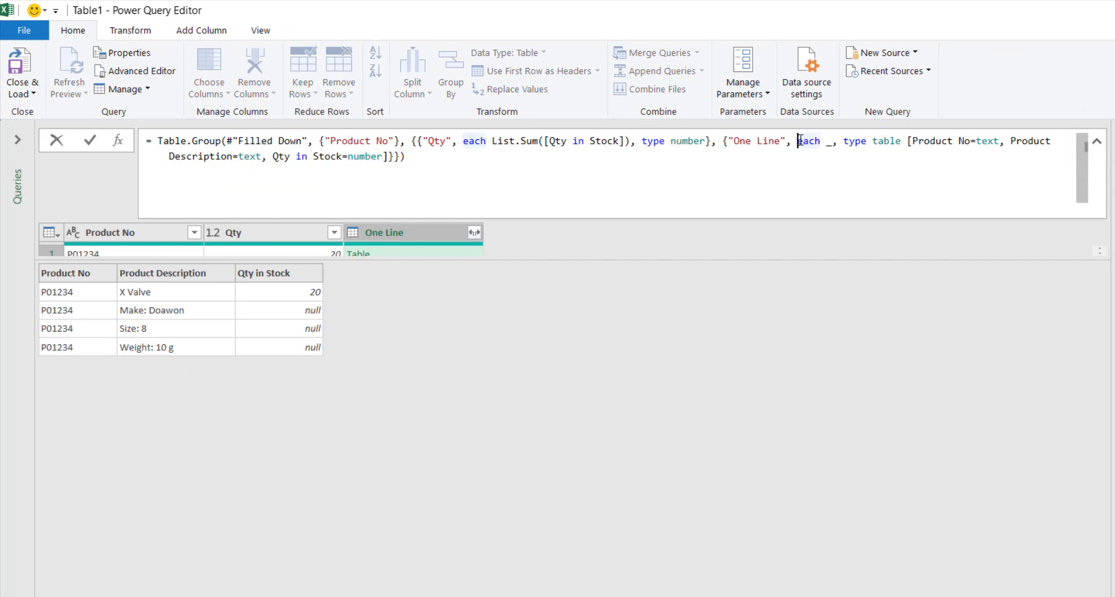
{"action": "left_click", "coordinate": [828, 143]}
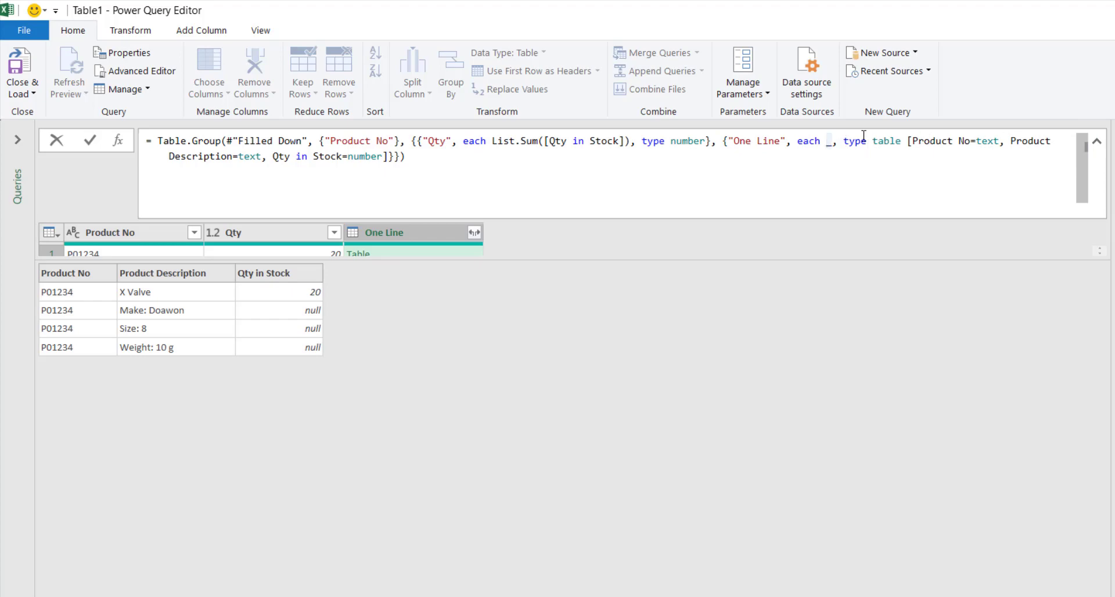
{"action": "left_click_drag", "start_coordinate": [828, 143], "coordinate": [1006, 140]}
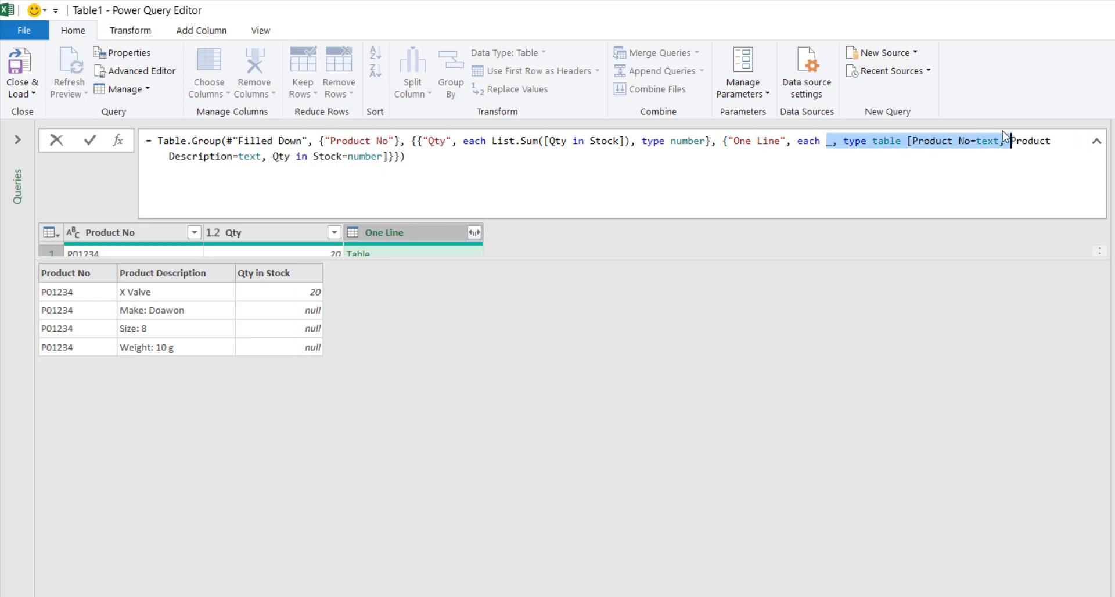
{"action": "type", "text": "["}
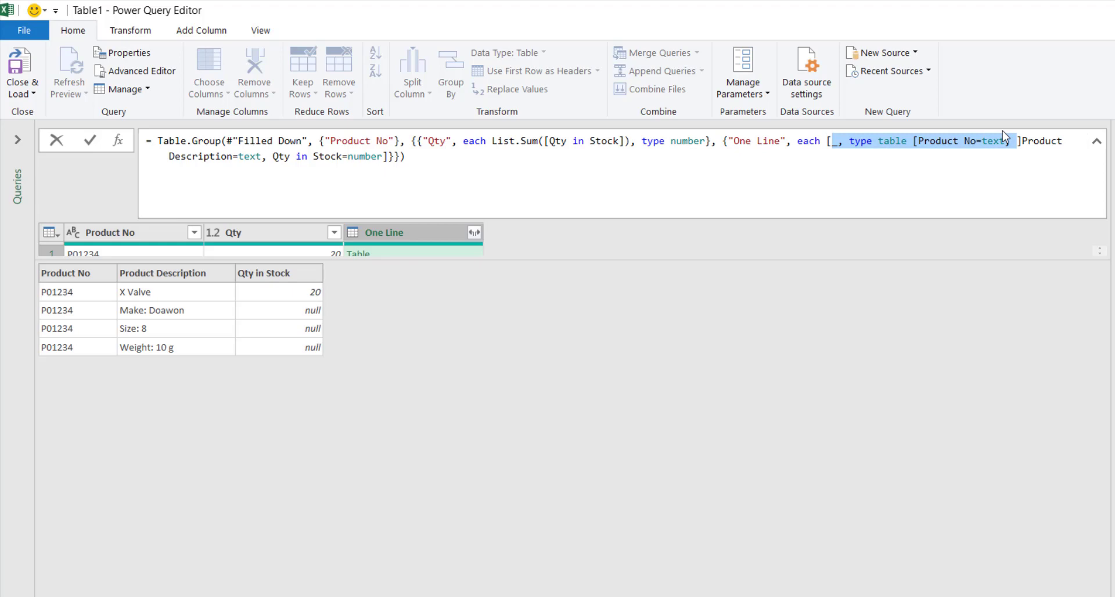
{"action": "left_click", "coordinate": [839, 142]}
{"action": "left_click_drag", "start_coordinate": [838, 141], "coordinate": [936, 141]}
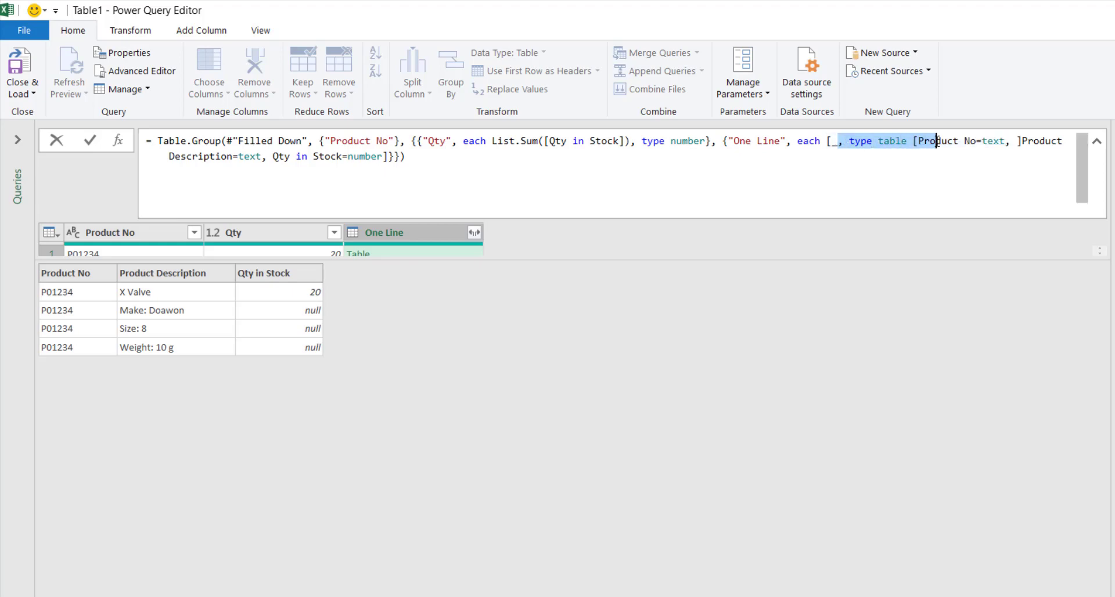
{"action": "left_click_drag", "start_coordinate": [829, 141], "coordinate": [386, 157]}
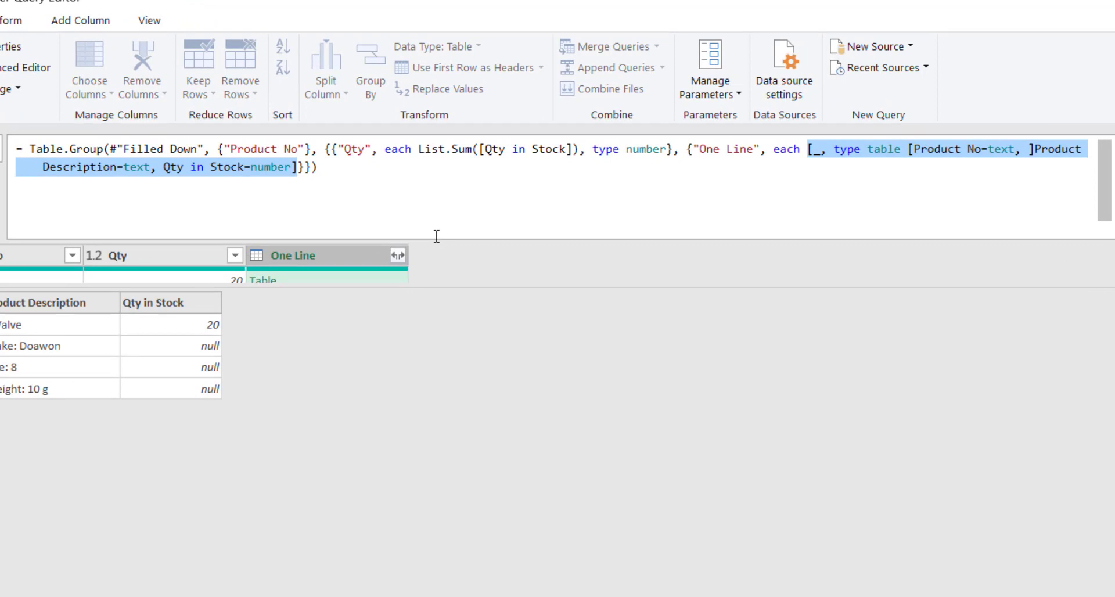
{"action": "key", "text": "Delete"}
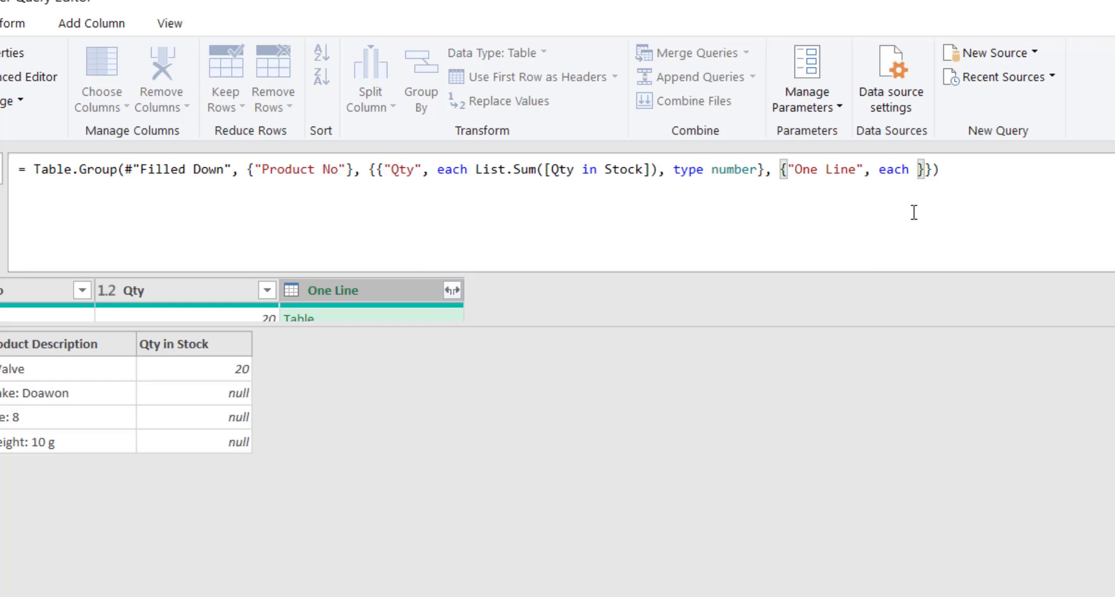
- Make the One Line aggregation return each [Product Description] and preview the resulting list for the first product
{"action": "type", "text": "["}
{"action": "type", "text": "Product D"}
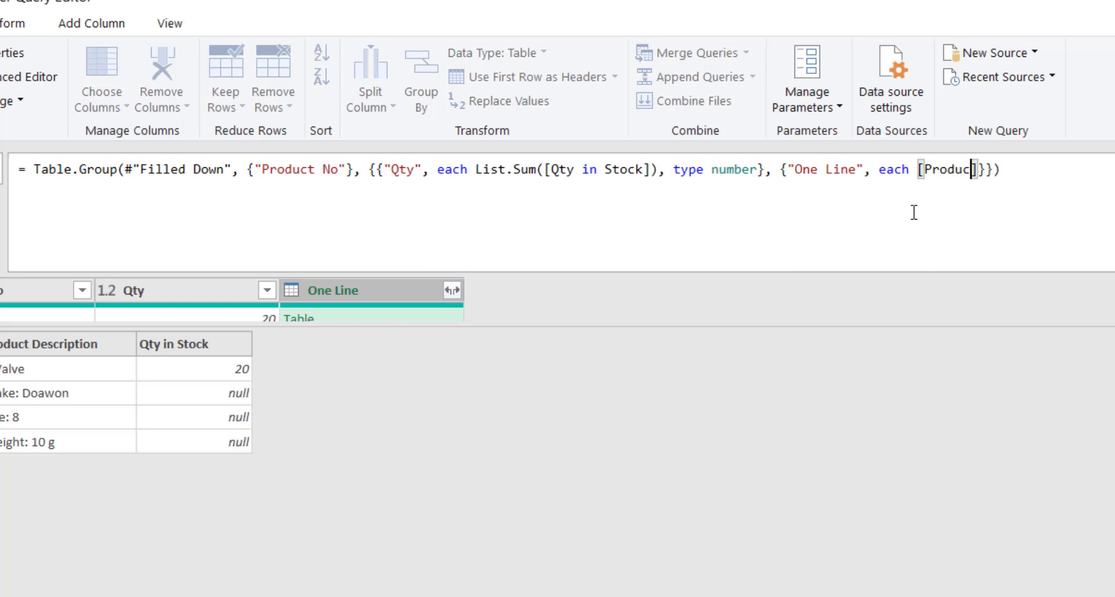
{"action": "type", "text": "escription"}
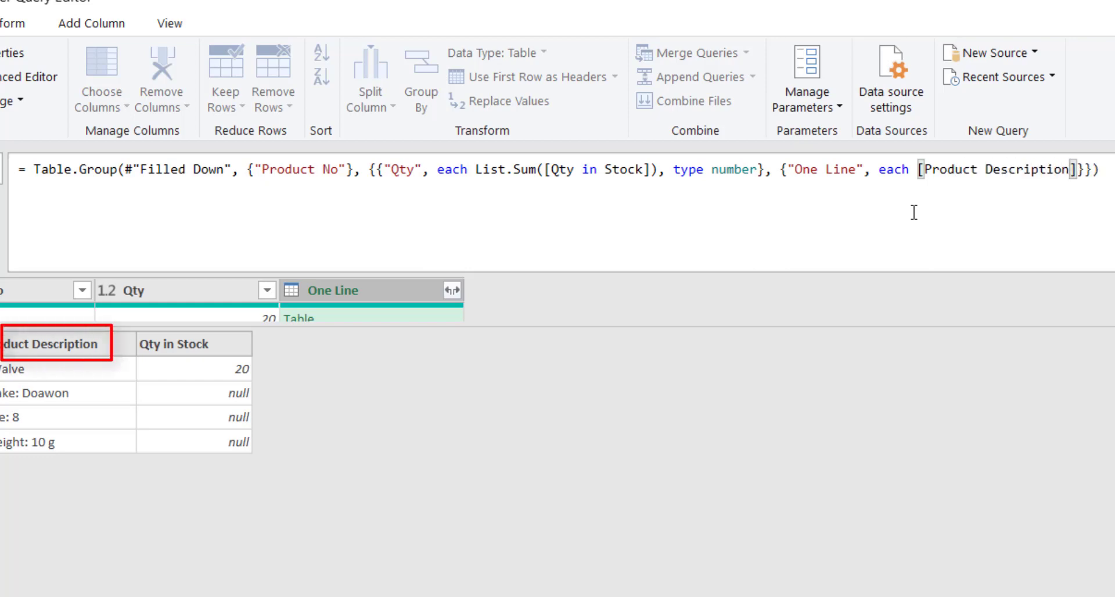
{"action": "key", "text": "Right"}
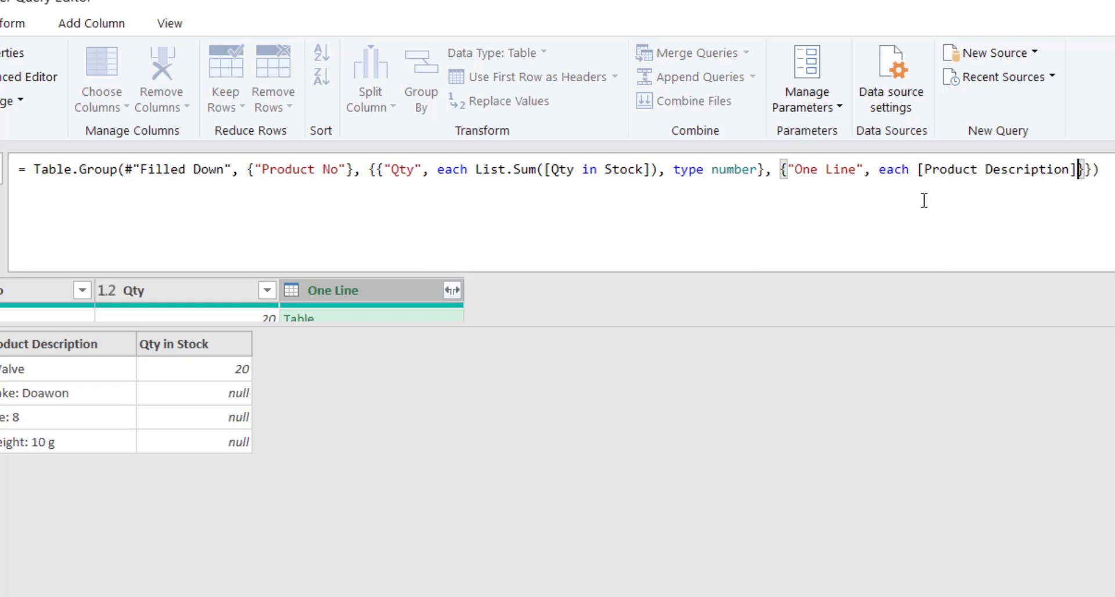
{"action": "left_click", "coordinate": [918, 173]}
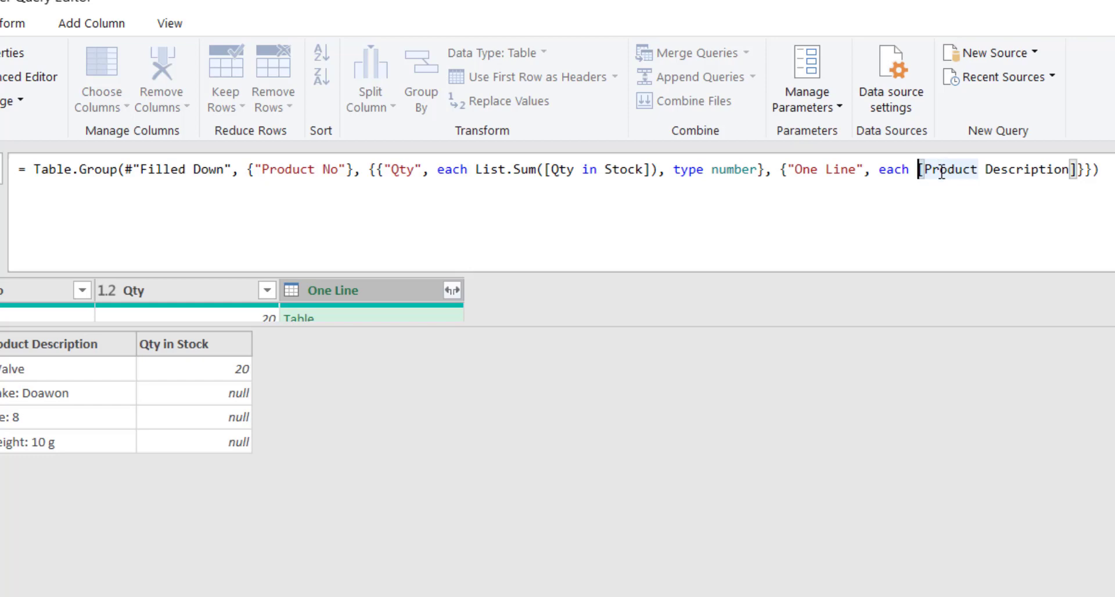
{"action": "key", "text": "Return"}
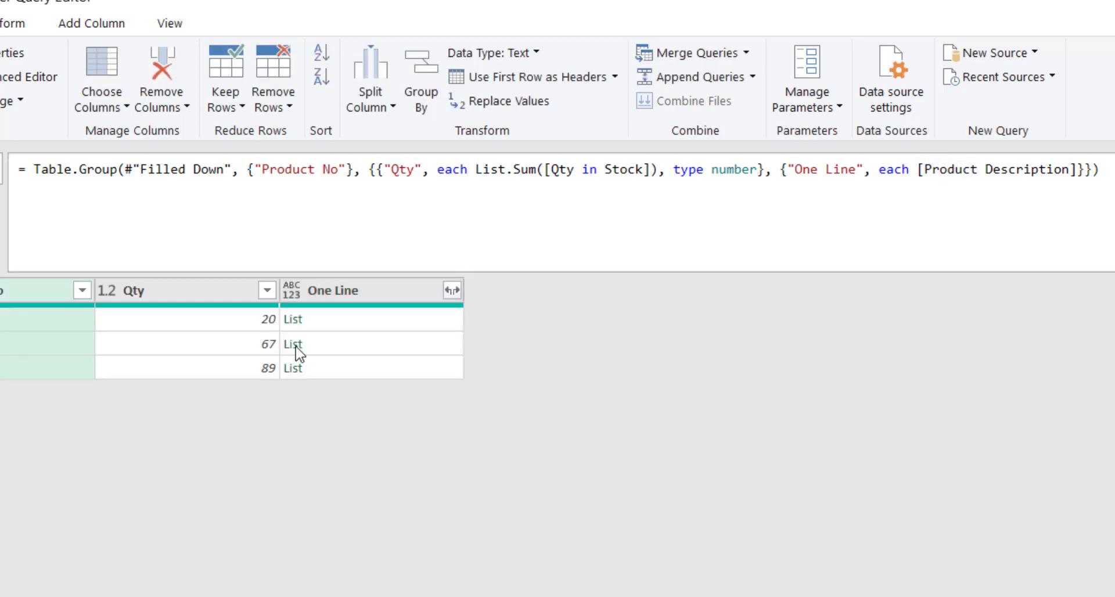
{"action": "left_click", "coordinate": [341, 327]}
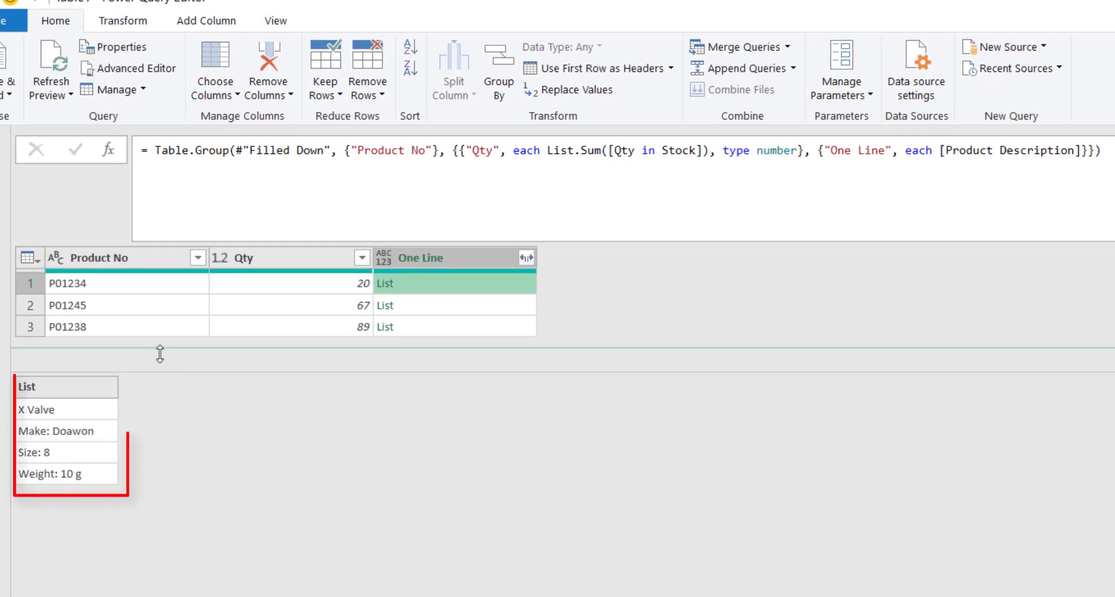
{"action": "left_click_drag", "start_coordinate": [159, 354], "coordinate": [160, 350]}
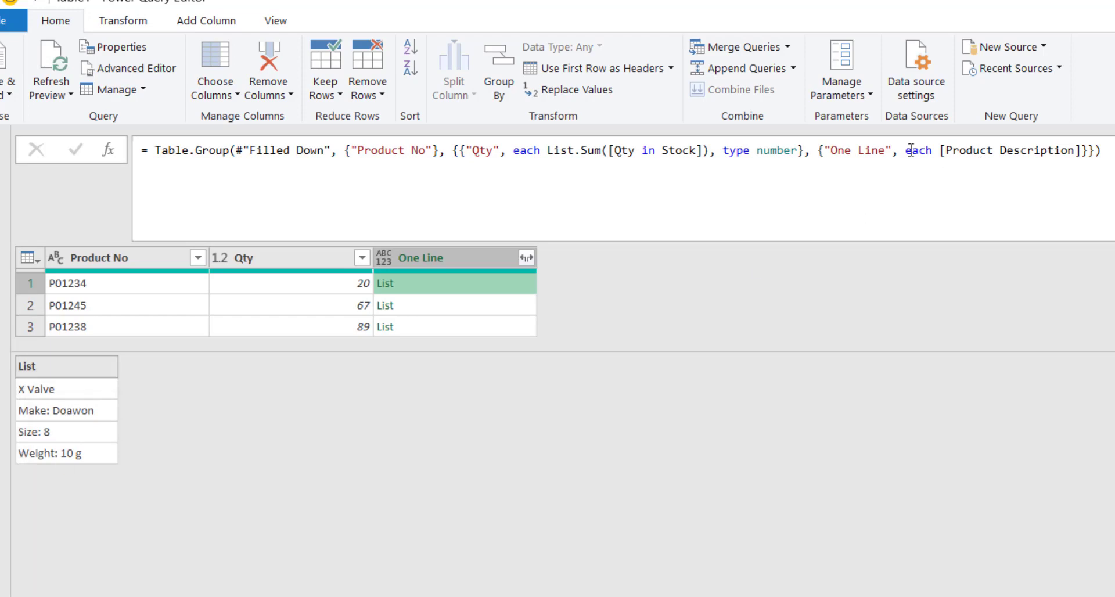
- Insert the Text.Combine function with its opening parenthesis before [Product Description] in the One Line aggregation
{"action": "left_click", "coordinate": [942, 151]}
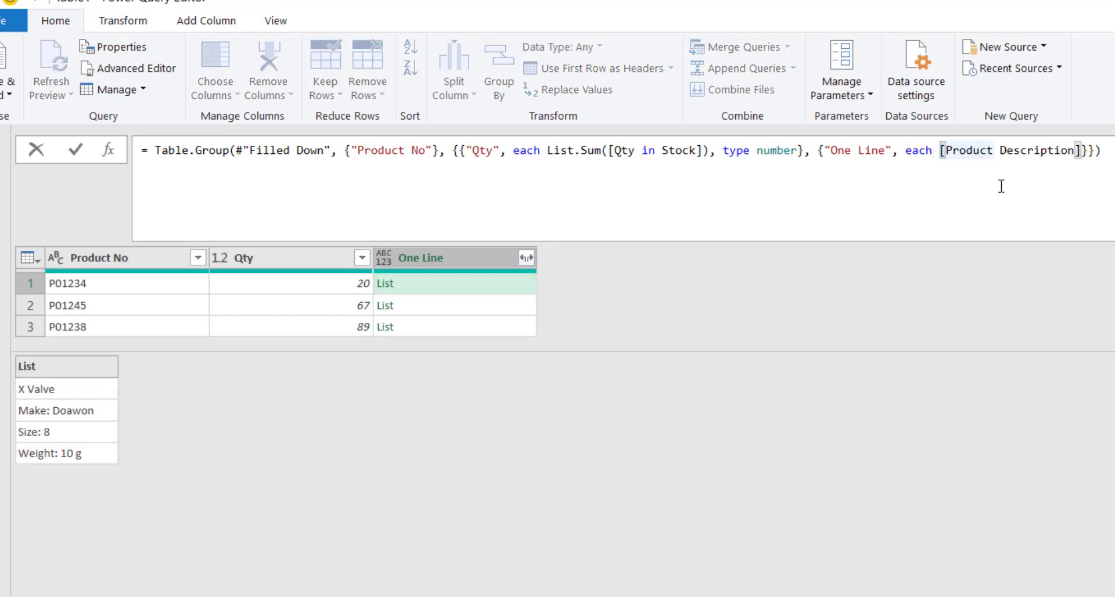
{"action": "type", "text": "Tex"}
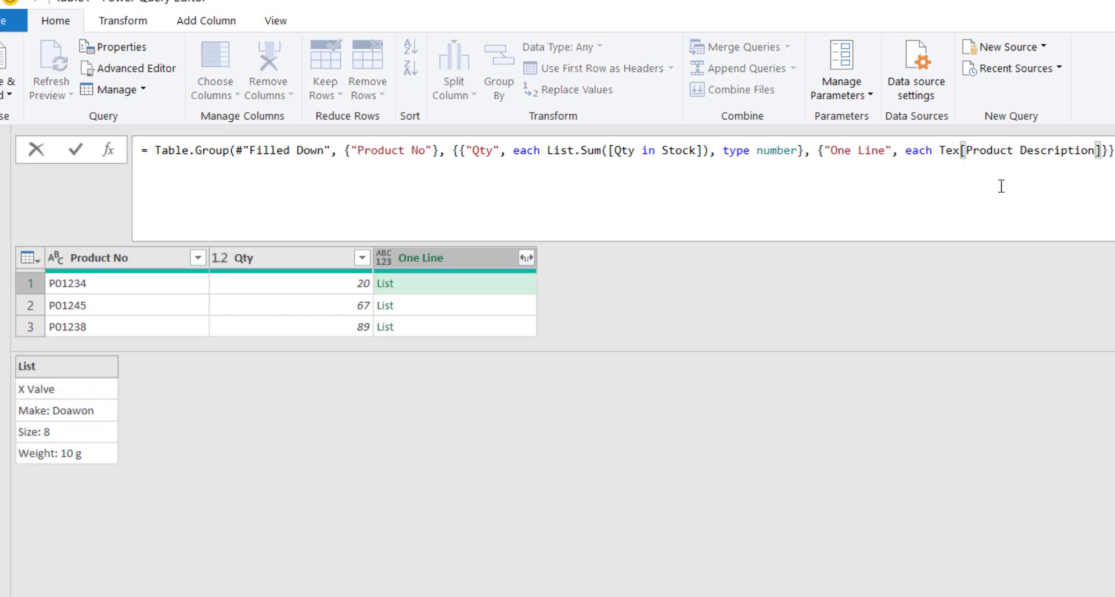
{"action": "type", "text": "t.Com"}
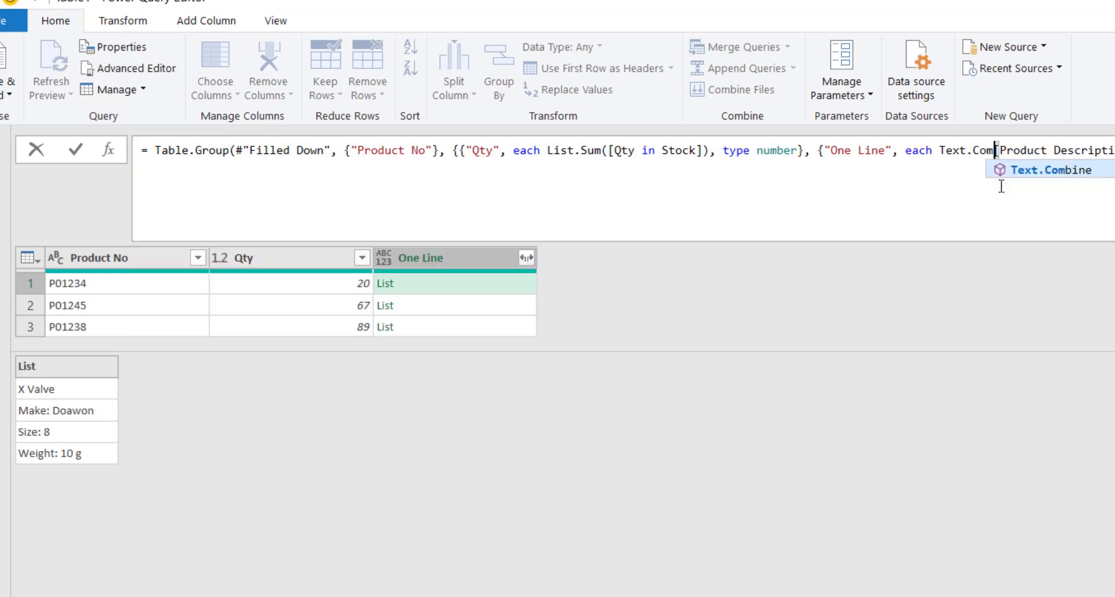
{"action": "type", "text": "bine"}
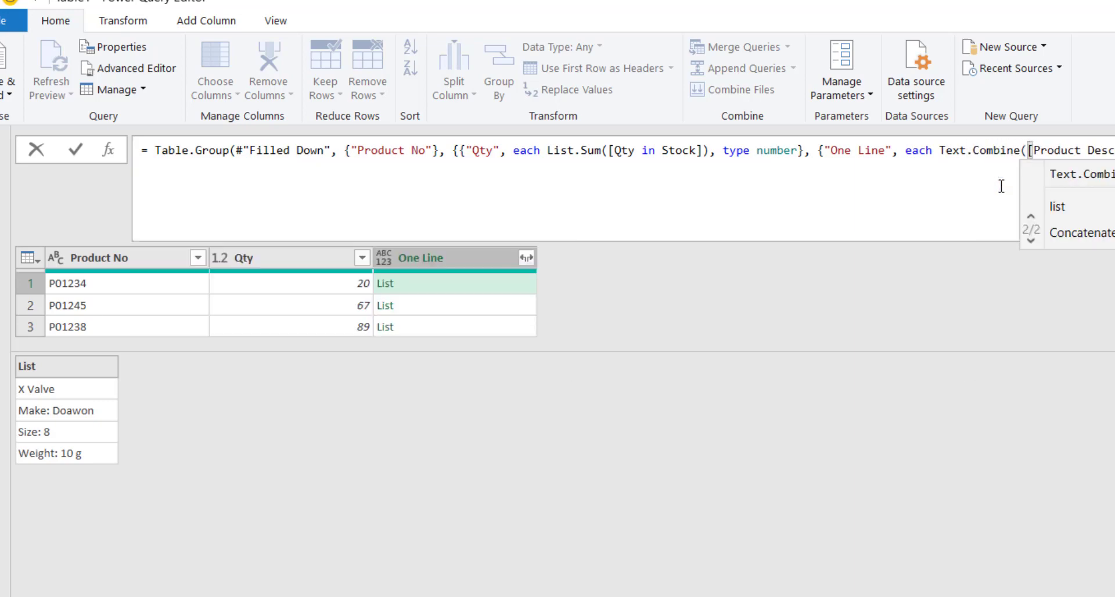
{"action": "type", "text": "("}
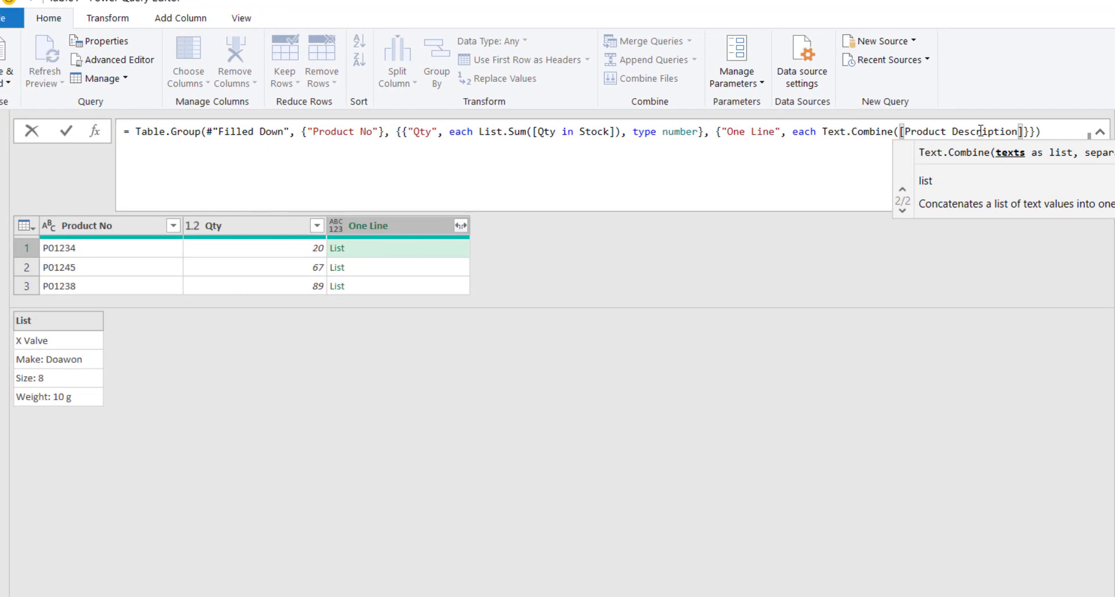
- Complete Text.Combine with the separator ", " and a closing parenthesis, apply the formula, and preview the first product's One Line text
{"action": "left_click", "coordinate": [1024, 131]}
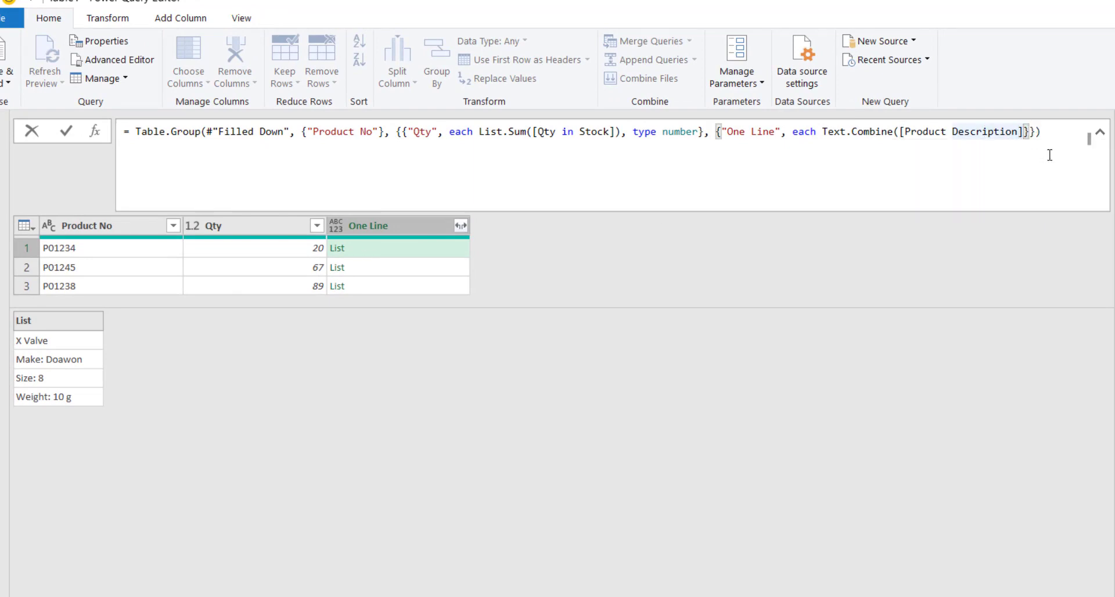
{"action": "type", "text": ",\","}
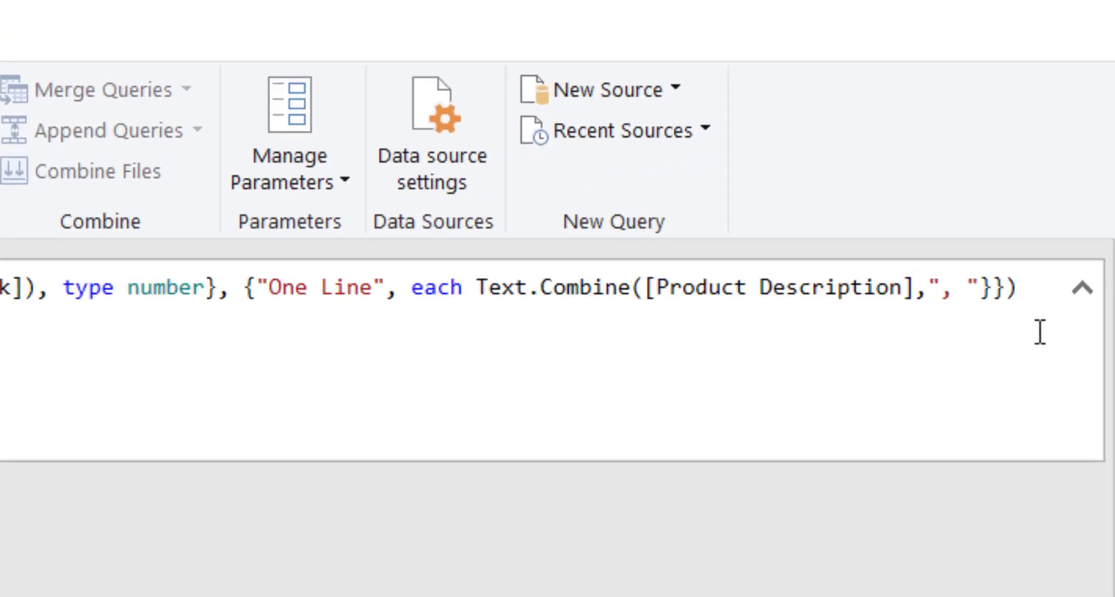
{"action": "left_click", "coordinate": [981, 288]}
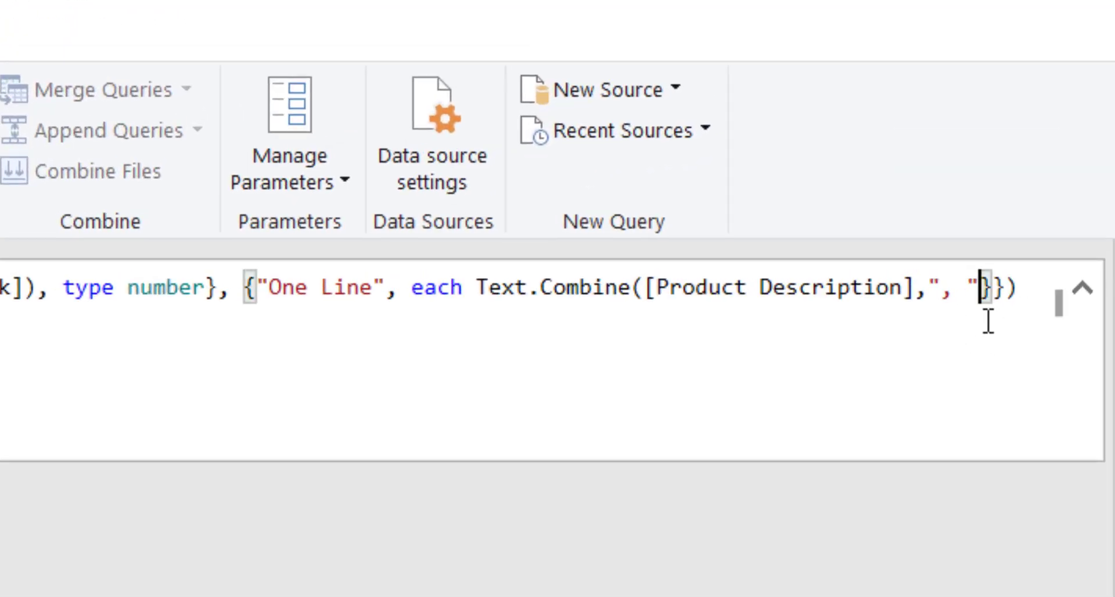
{"action": "type", "text": ")"}
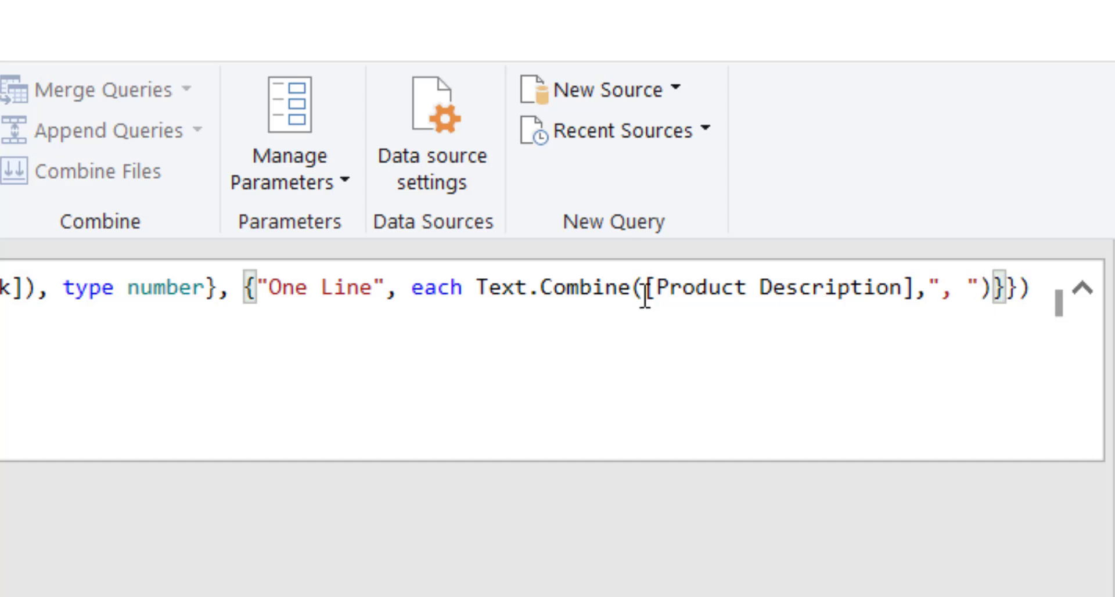
{"action": "key", "text": "Return"}
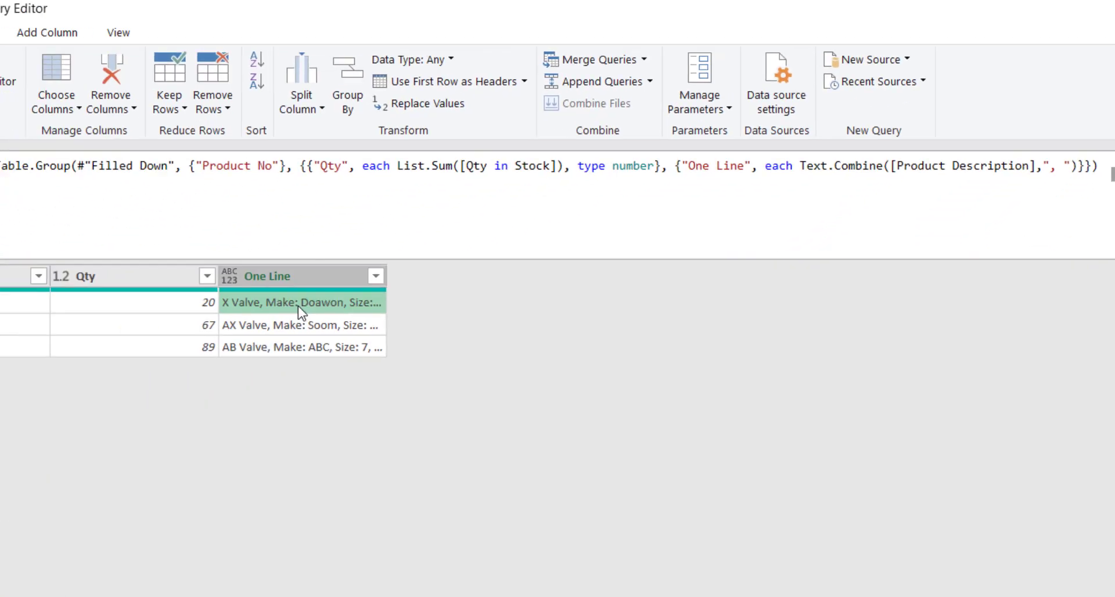
{"action": "left_click", "coordinate": [298, 305]}
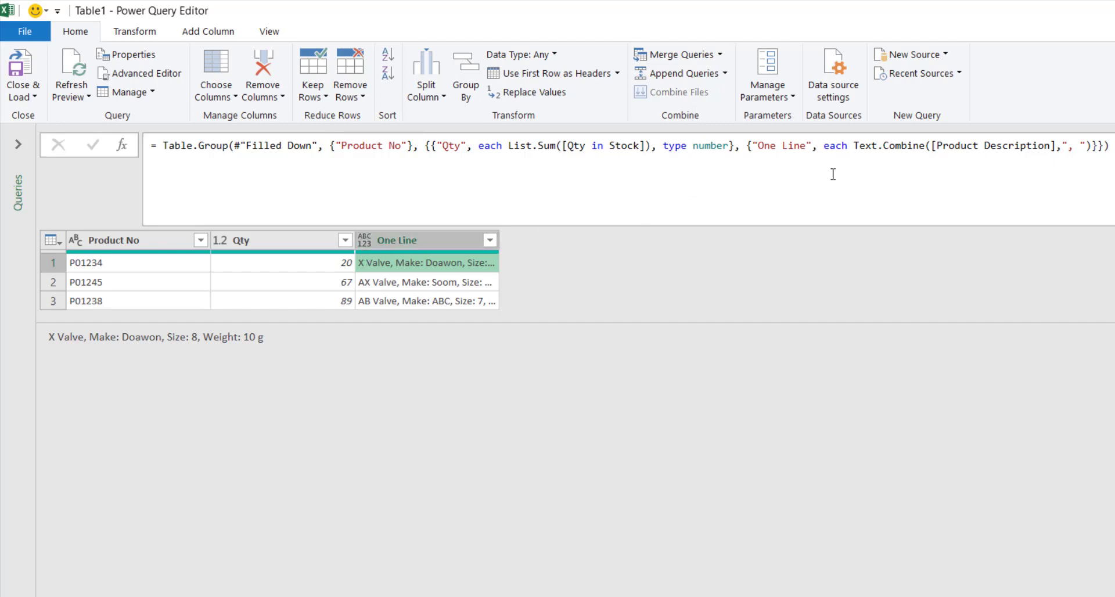
- Add a comma and a text type declaration after the Text.Combine call in the One Line aggregation
{"action": "left_click", "coordinate": [749, 147]}
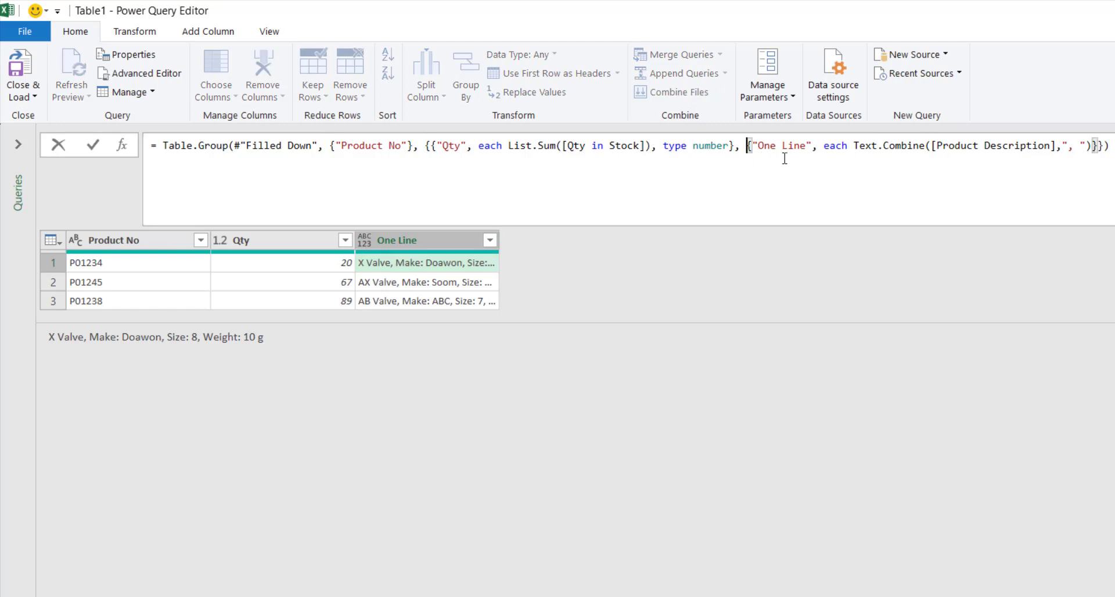
{"action": "left_click", "coordinate": [1092, 148]}
{"action": "type", "text": ", typ"}
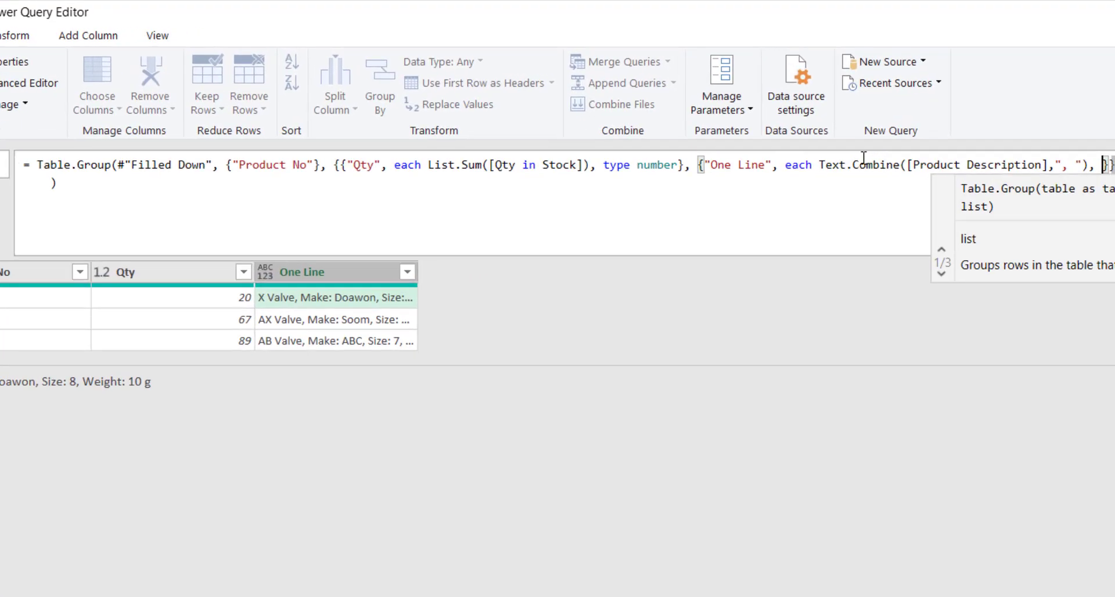
{"action": "type", "text": "e tex"}
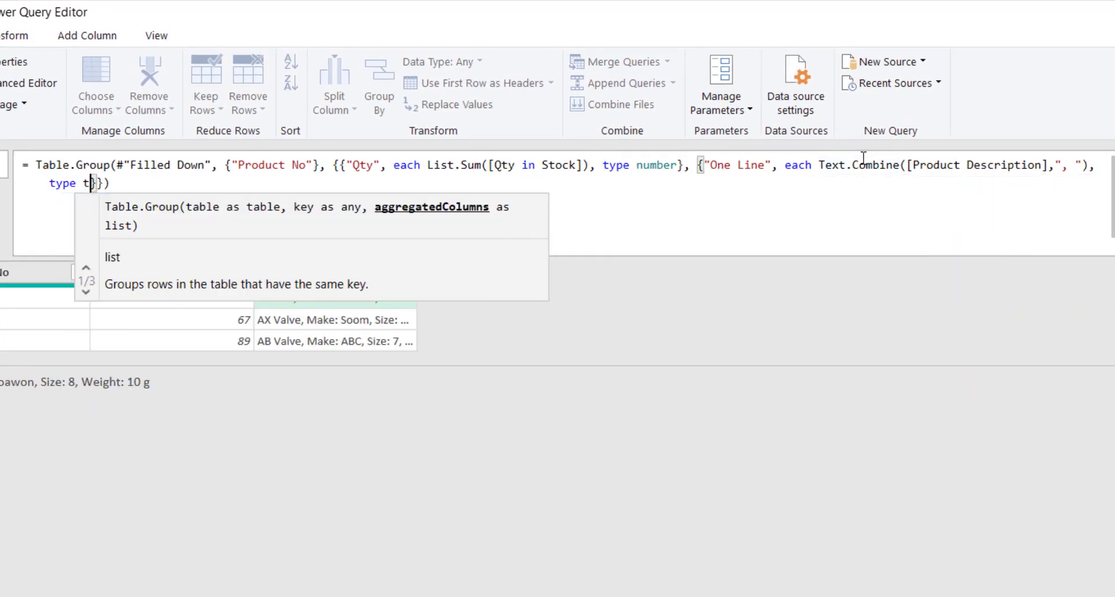
{"action": "type", "text": "t"}
{"action": "mouse_move", "coordinate": [865, 158]}
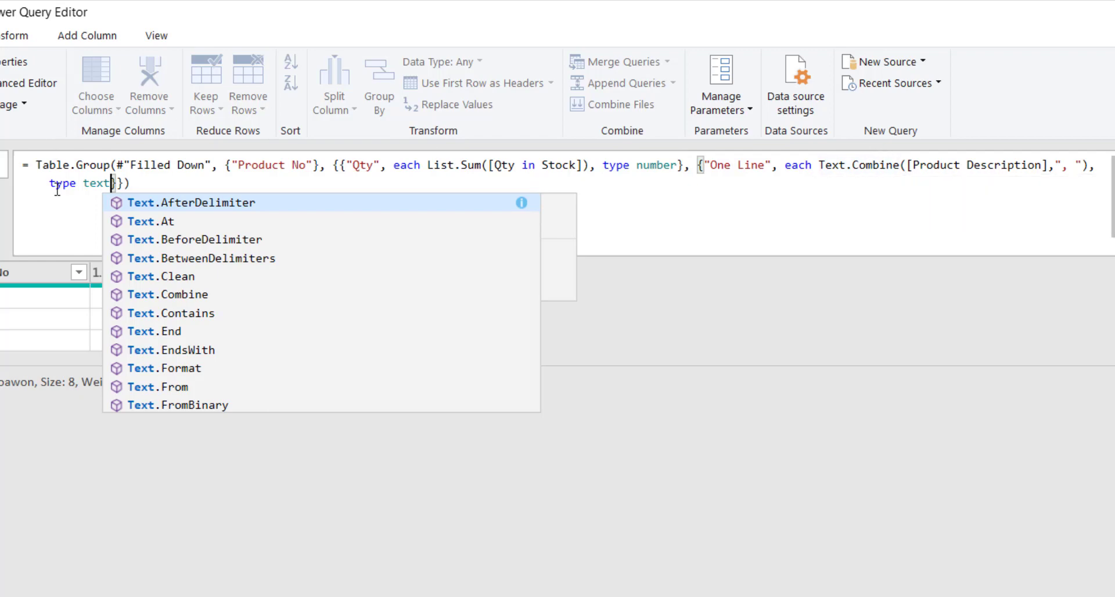
{"action": "key", "text": "Return"}
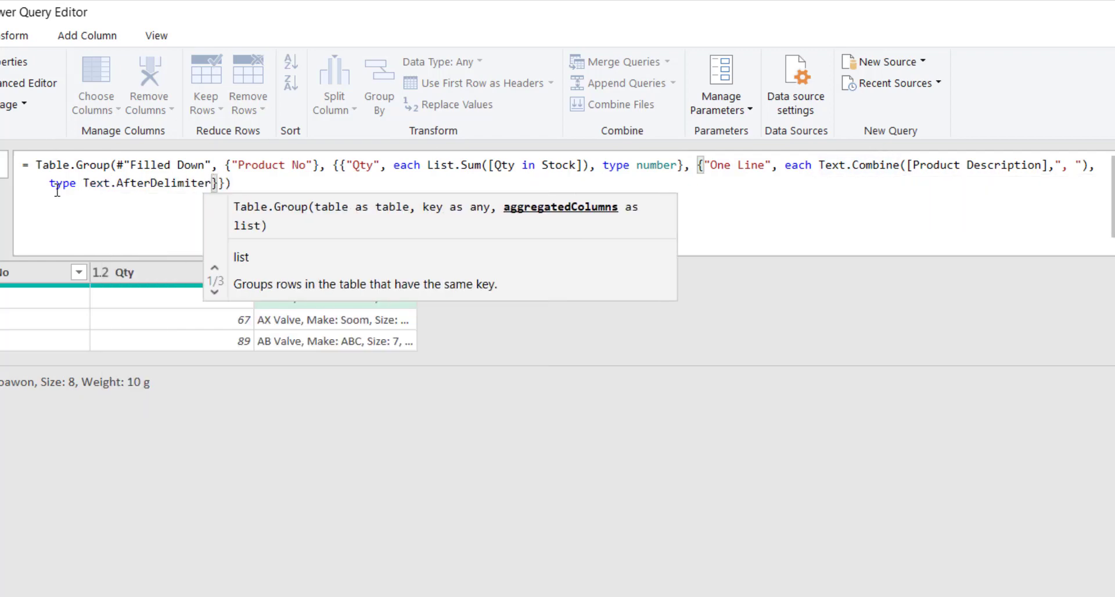
- Replace Text.AfterDelimiter with text so the One Line aggregation ends in "type text", and apply the formula
{"action": "left_click", "coordinate": [85, 183]}
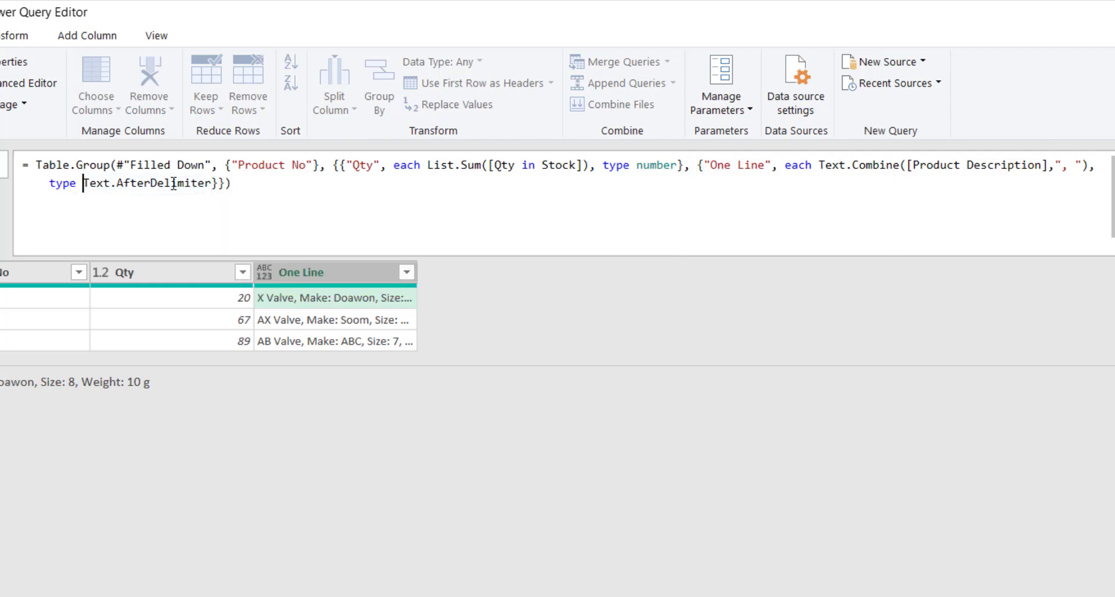
{"action": "left_click_drag", "start_coordinate": [174, 185], "coordinate": [213, 184]}
{"action": "type", "text": "type t"}
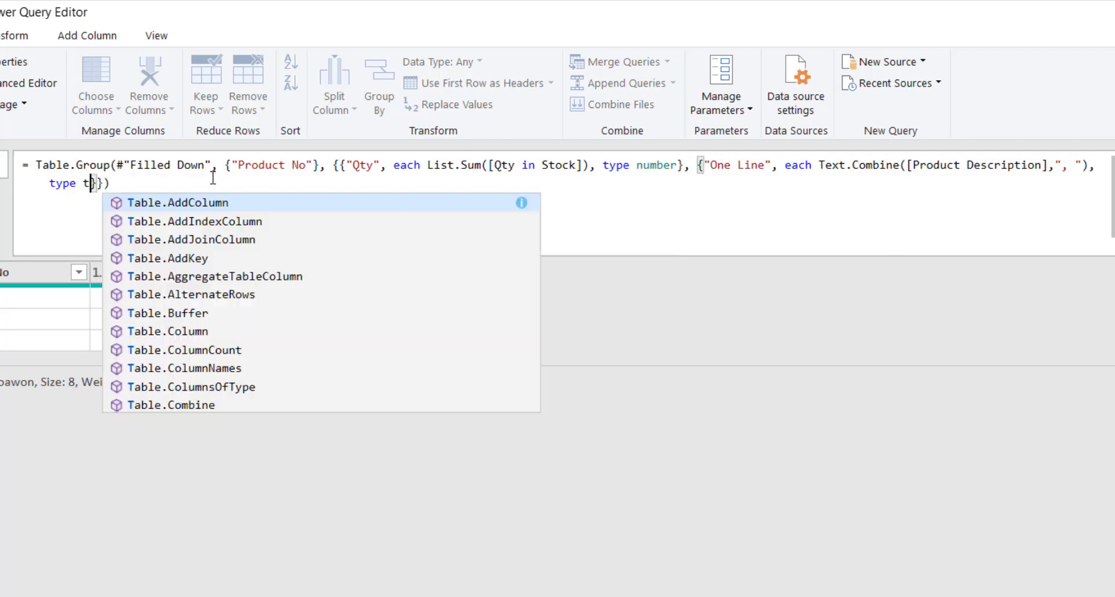
{"action": "type", "text": "es"}
{"action": "type", "text": "xt"}
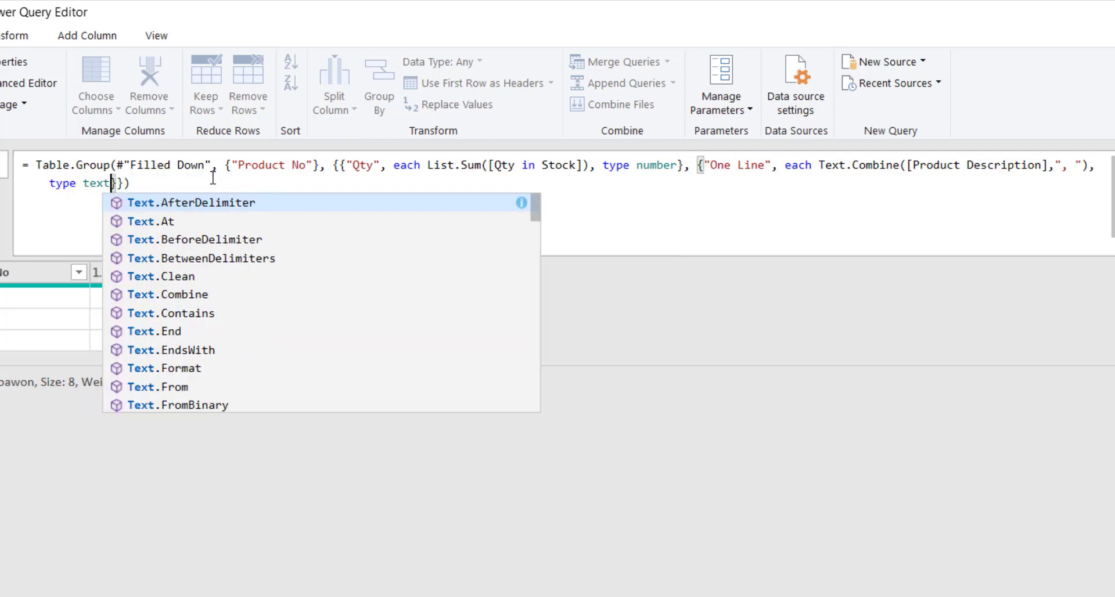
{"action": "key", "text": "Escape"}
{"action": "key", "text": "End"}
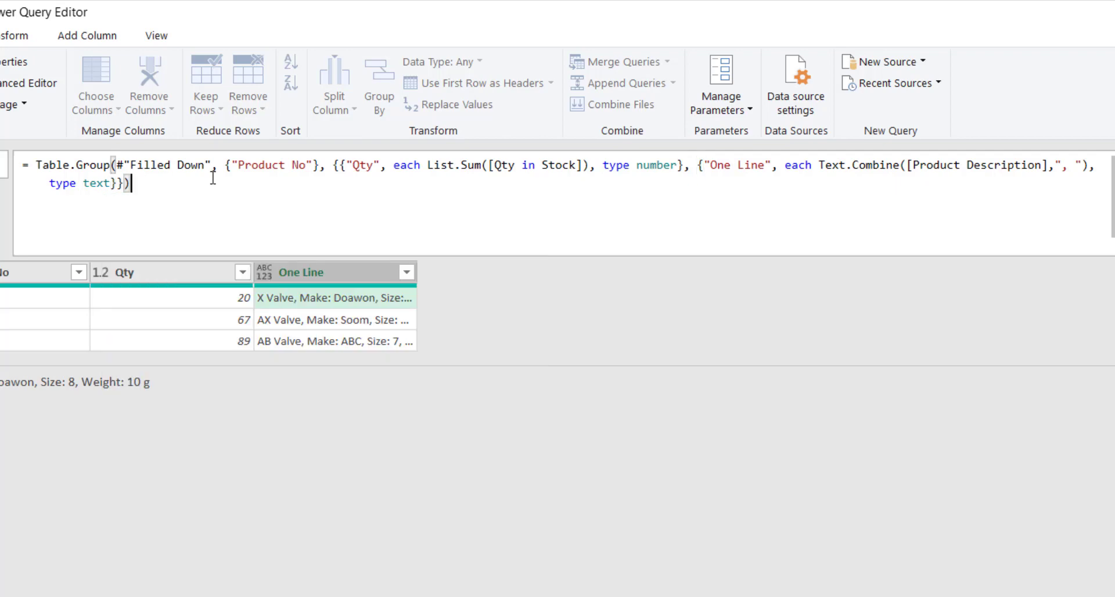
{"action": "key", "text": "Return"}
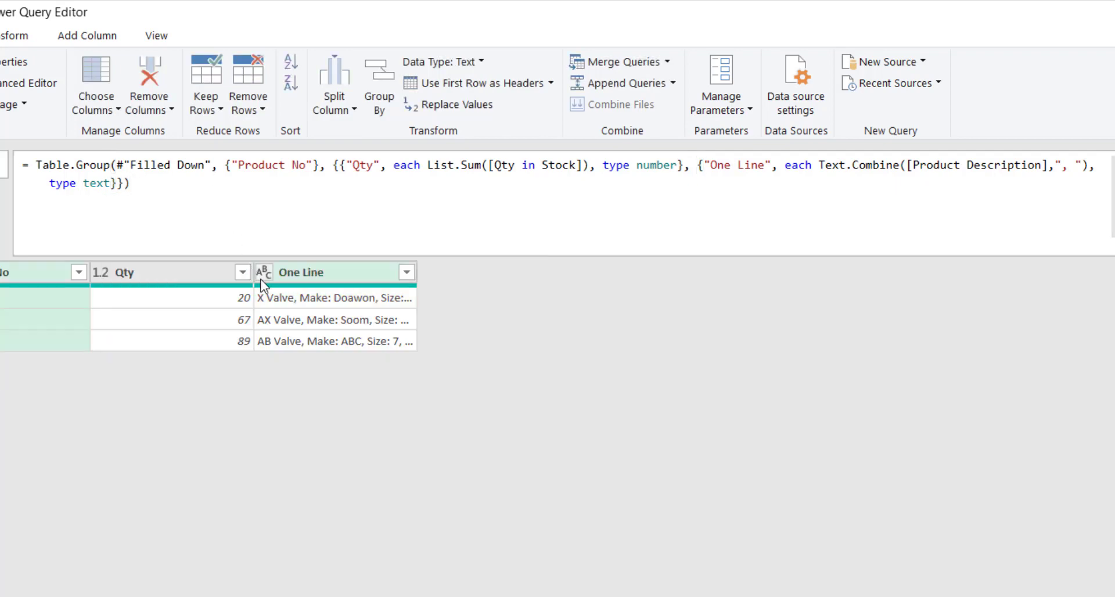